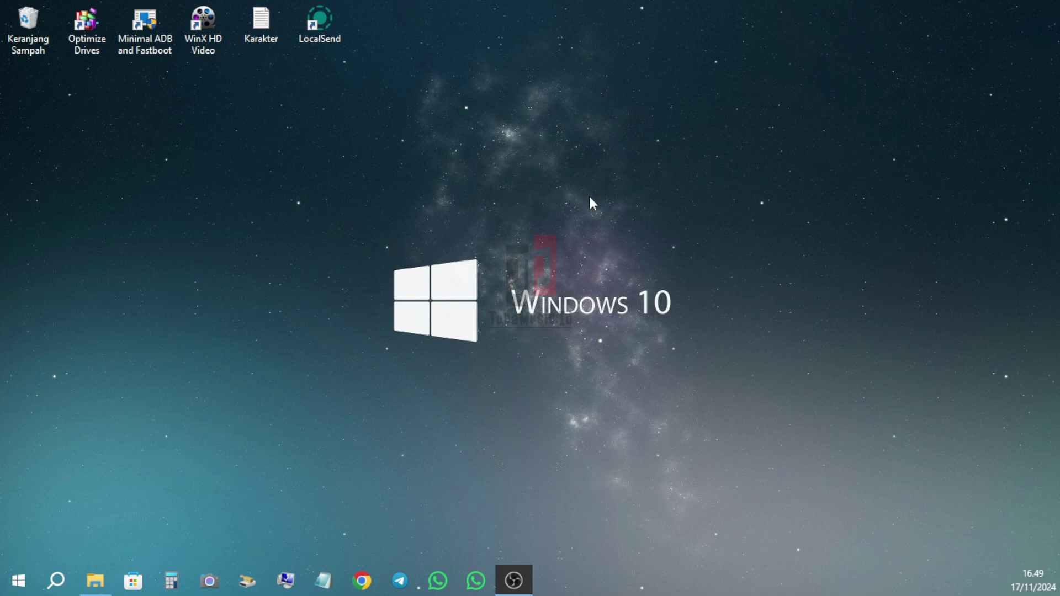
pyautogui.rightClick(589, 160)
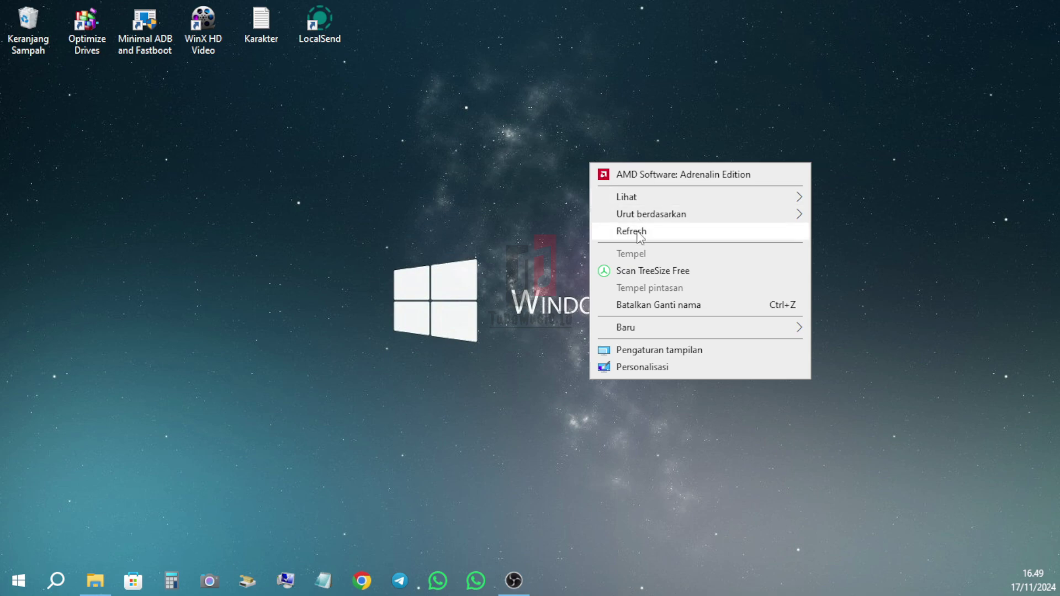
pyautogui.click(637, 228)
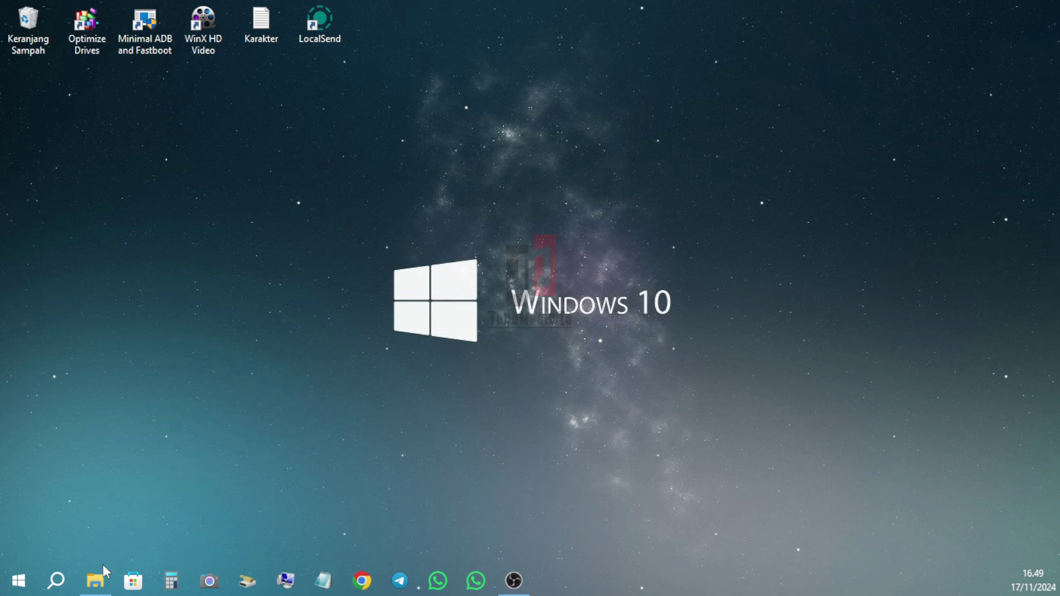
# Extract the Studio One V7 Full archive into its own folder in DOWNLOAD\Studio One V7 and open that folder
pyautogui.click(95, 580)
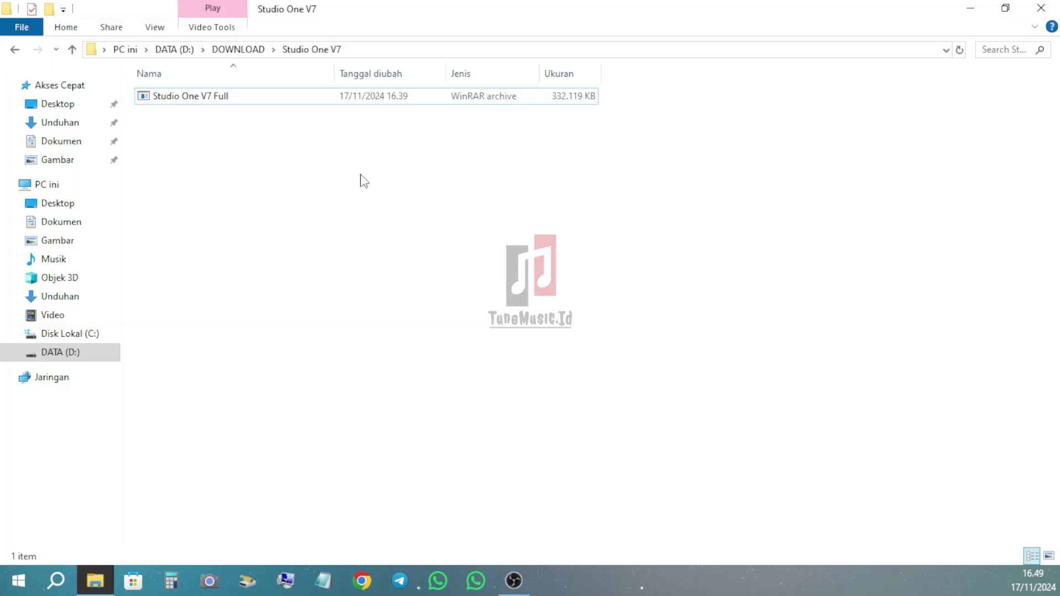
pyautogui.click(202, 102)
pyautogui.rightClick(201, 100)
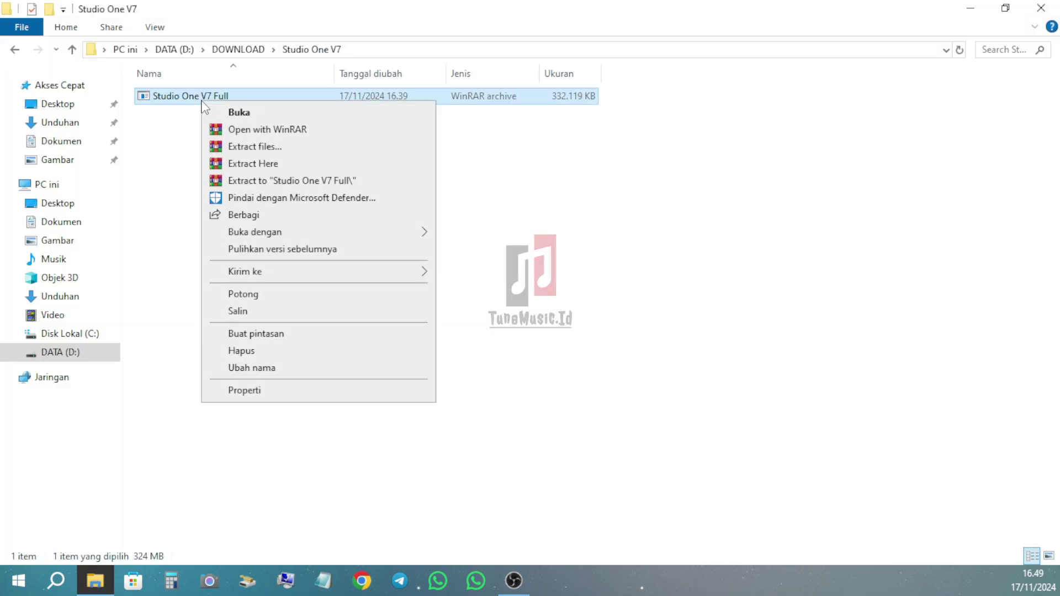
pyautogui.click(275, 181)
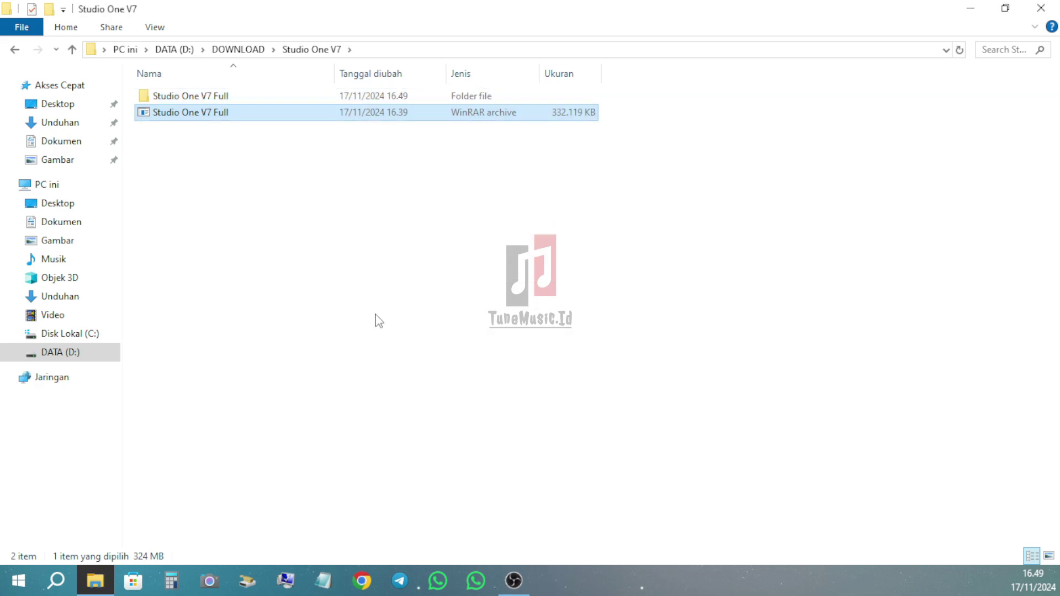
pyautogui.click(243, 223)
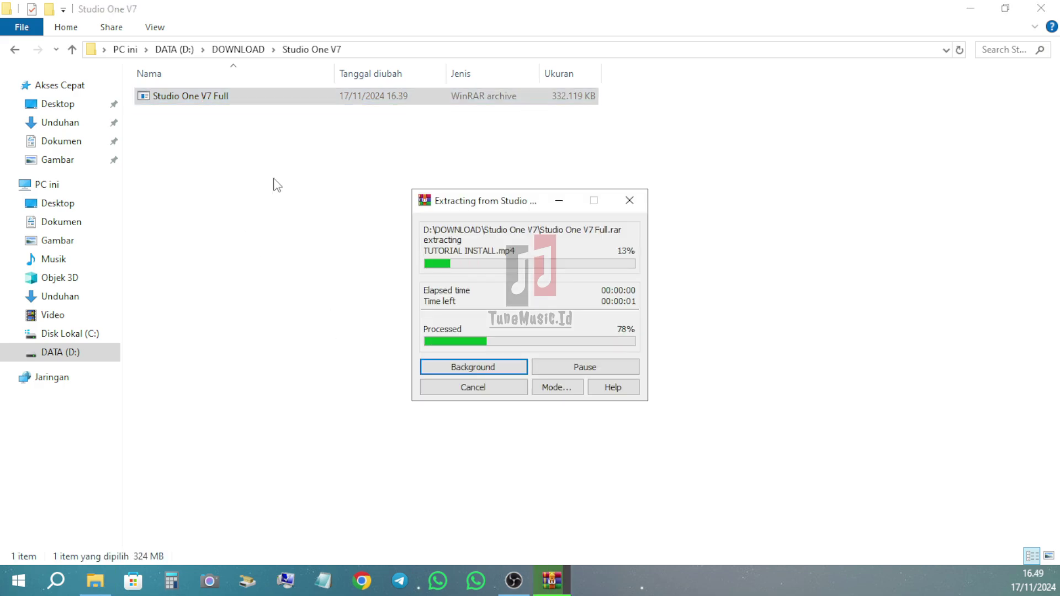
pyautogui.click(235, 215)
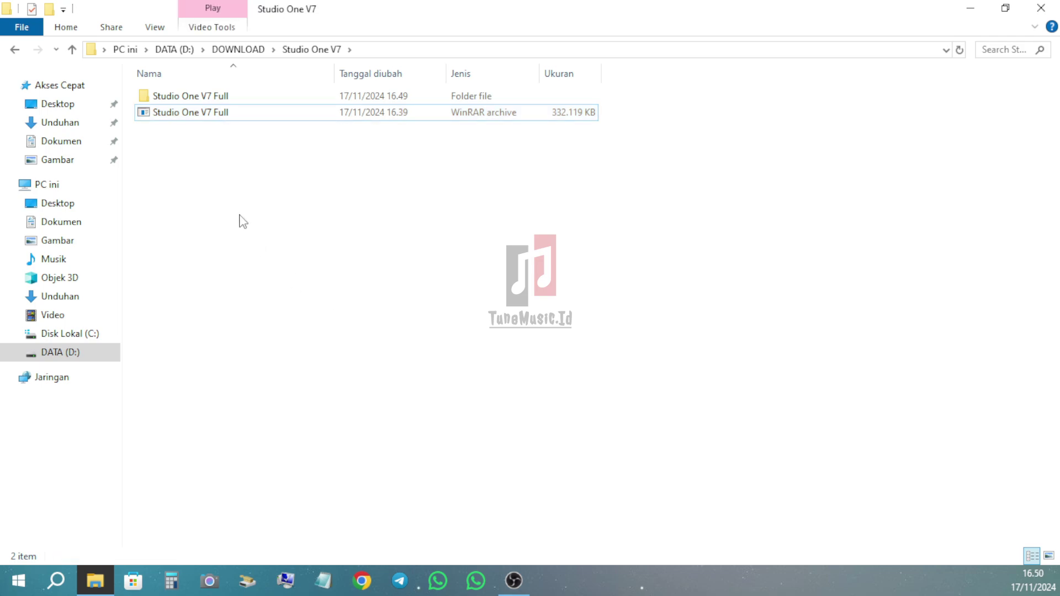
pyautogui.doubleClick(166, 96)
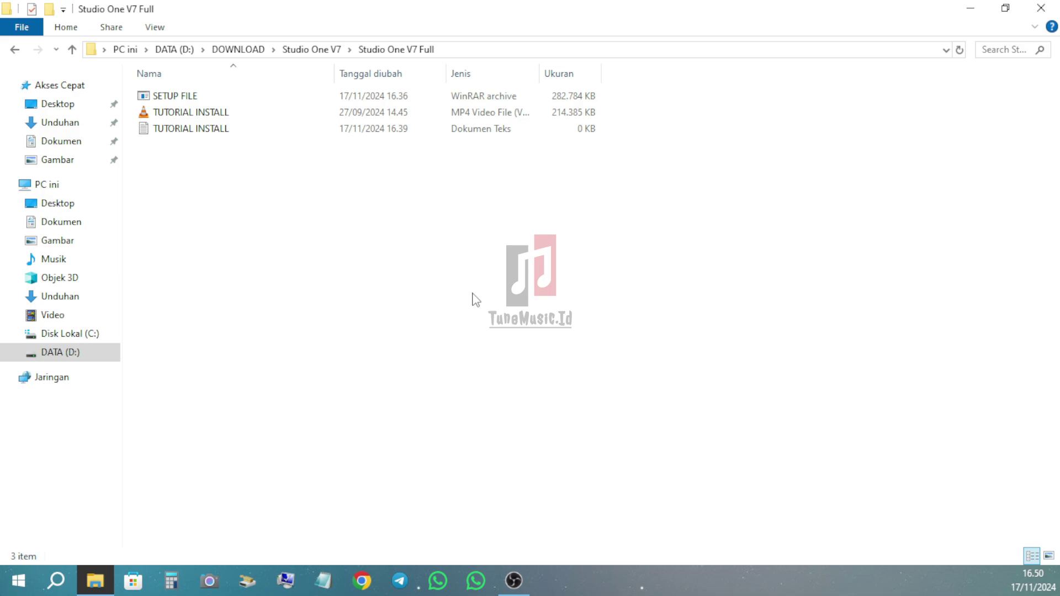
# Open the virus and threat protection settings in Windows Security
pyautogui.press('super+i')
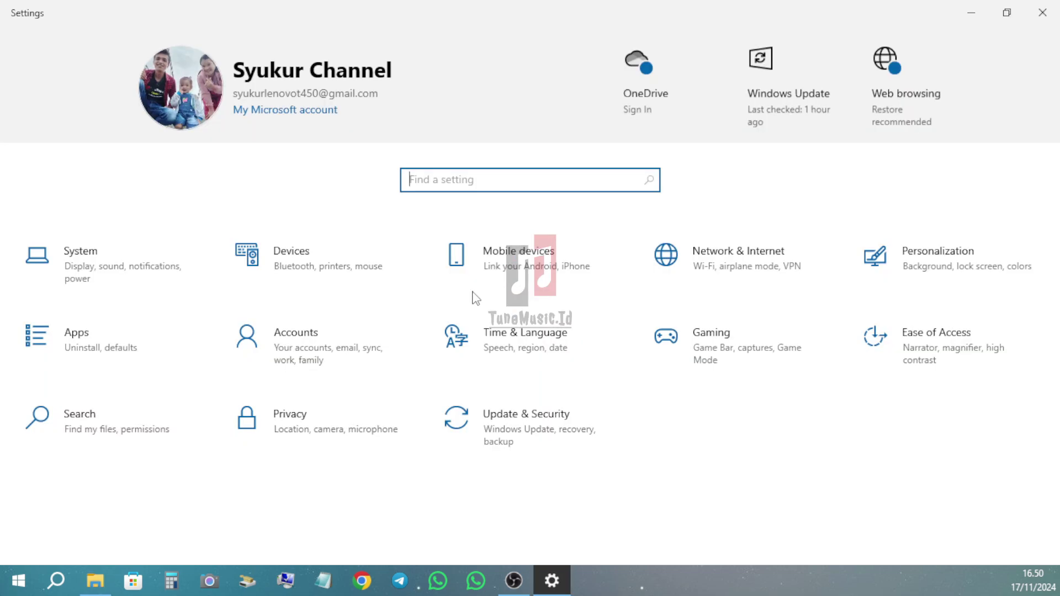
pyautogui.click(518, 425)
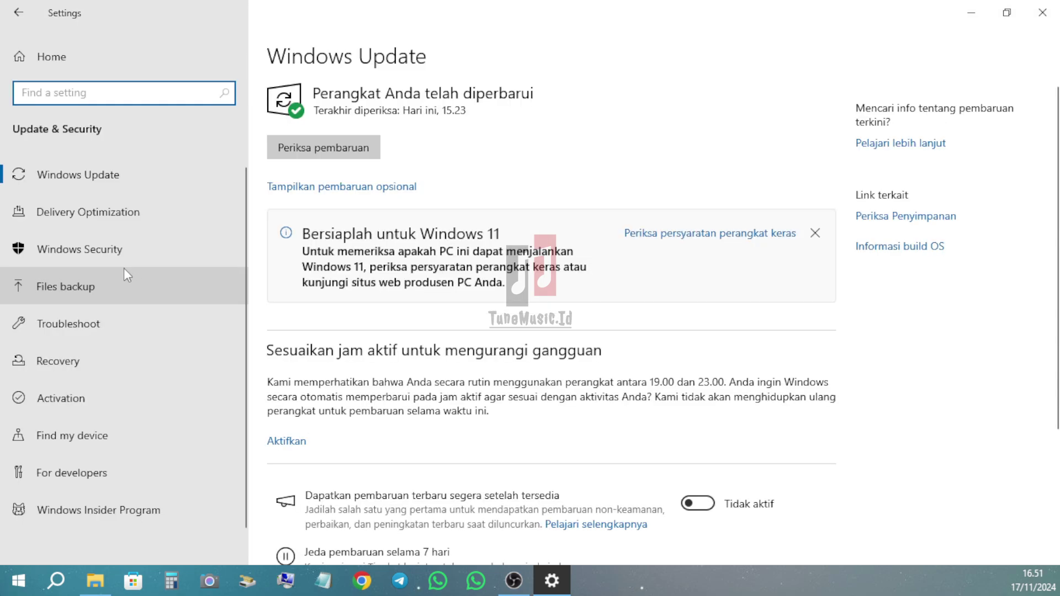
pyautogui.click(62, 250)
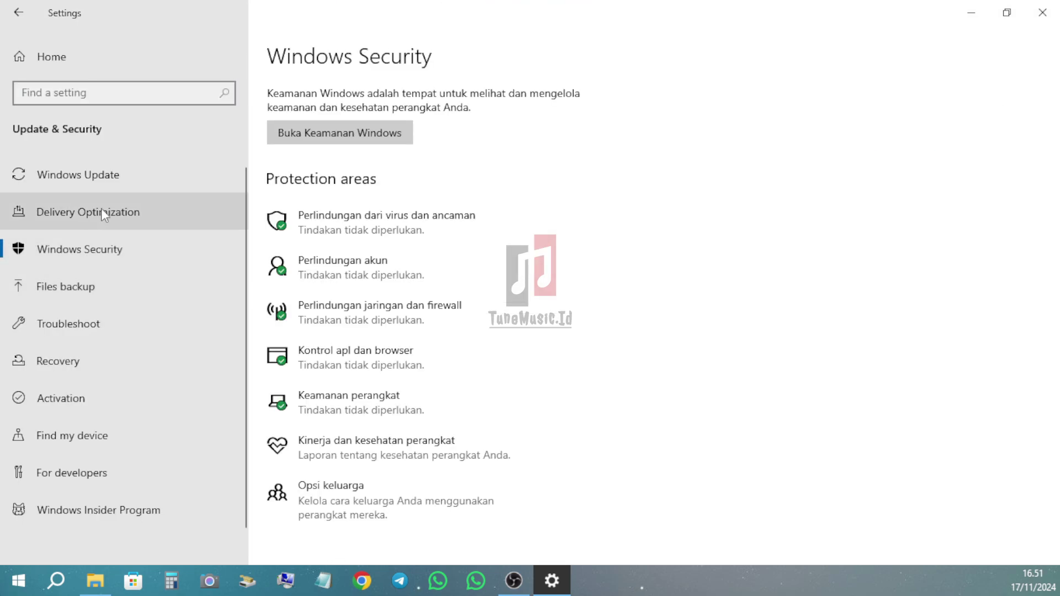
pyautogui.click(307, 137)
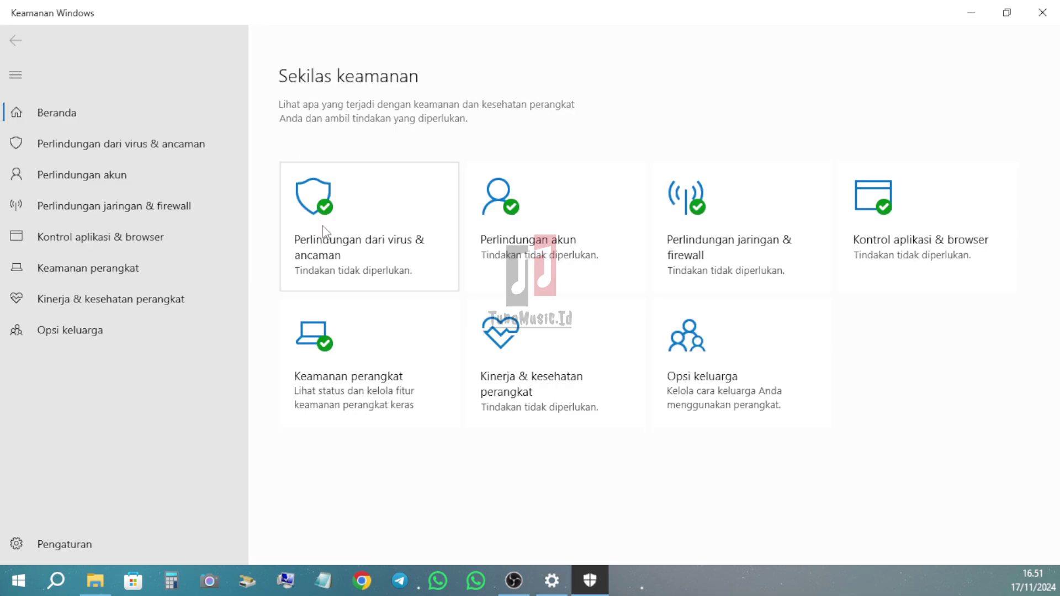
pyautogui.click(384, 247)
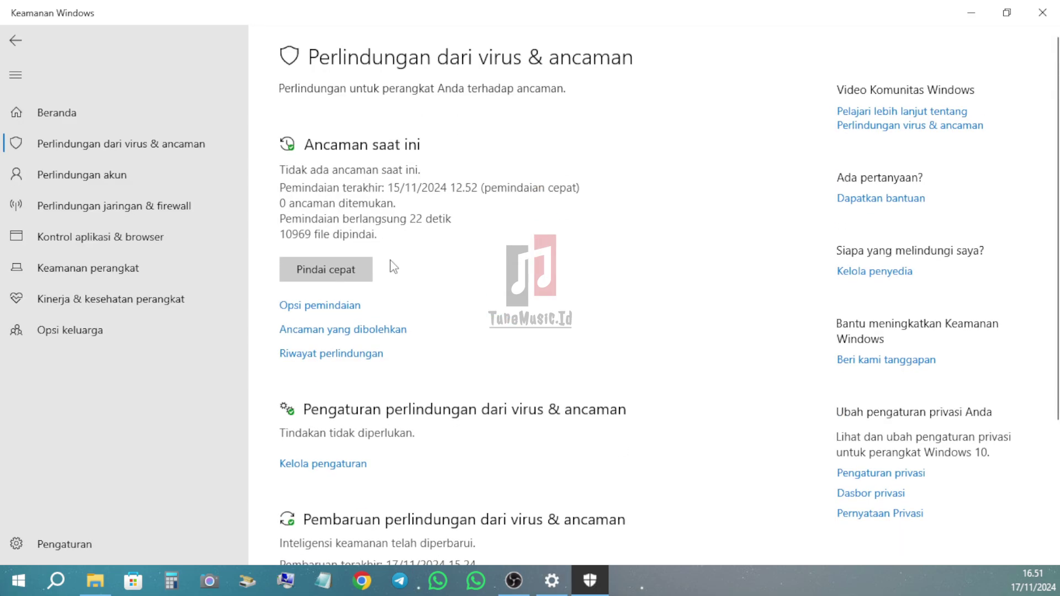
pyautogui.scroll(-2, 478, 351)
pyautogui.scroll(-1, 478, 351)
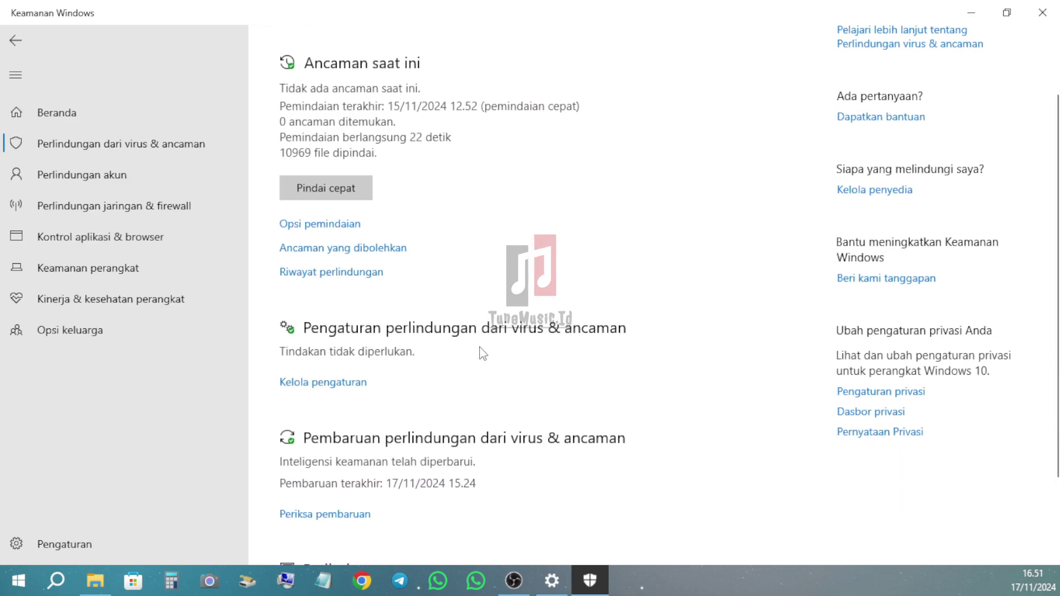
pyautogui.click(348, 387)
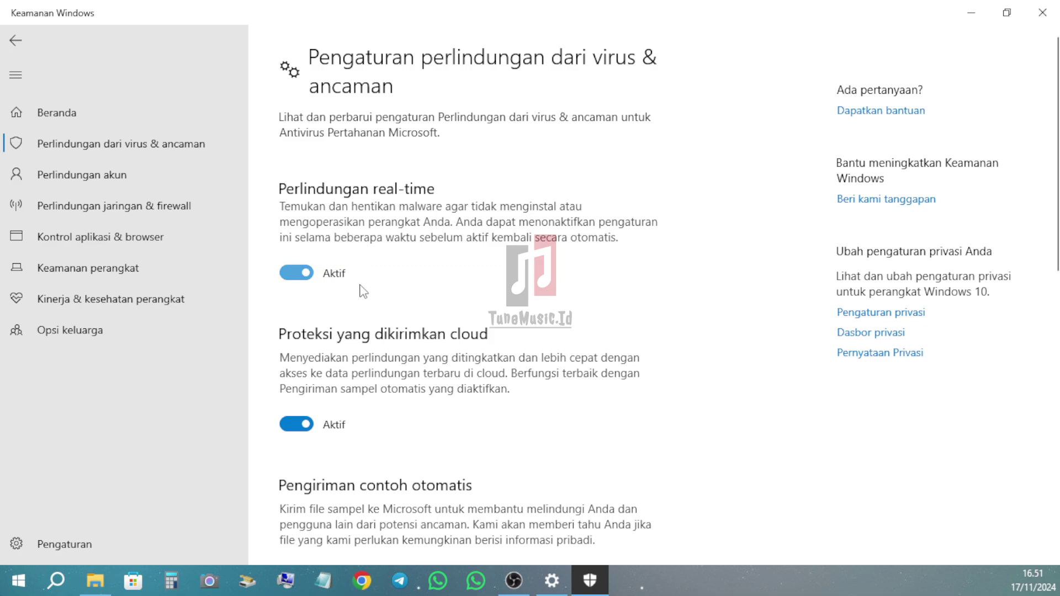
# Turn off real-time protection and cloud-delivered protection, and return to the Studio One V7 Full folder
pyautogui.click(296, 273)
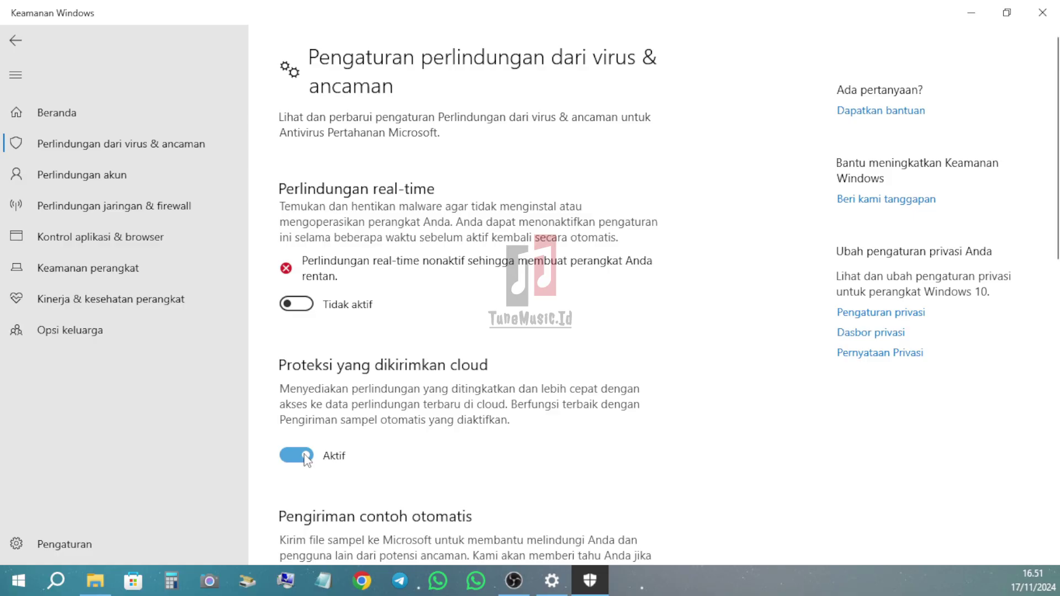
pyautogui.click(297, 454)
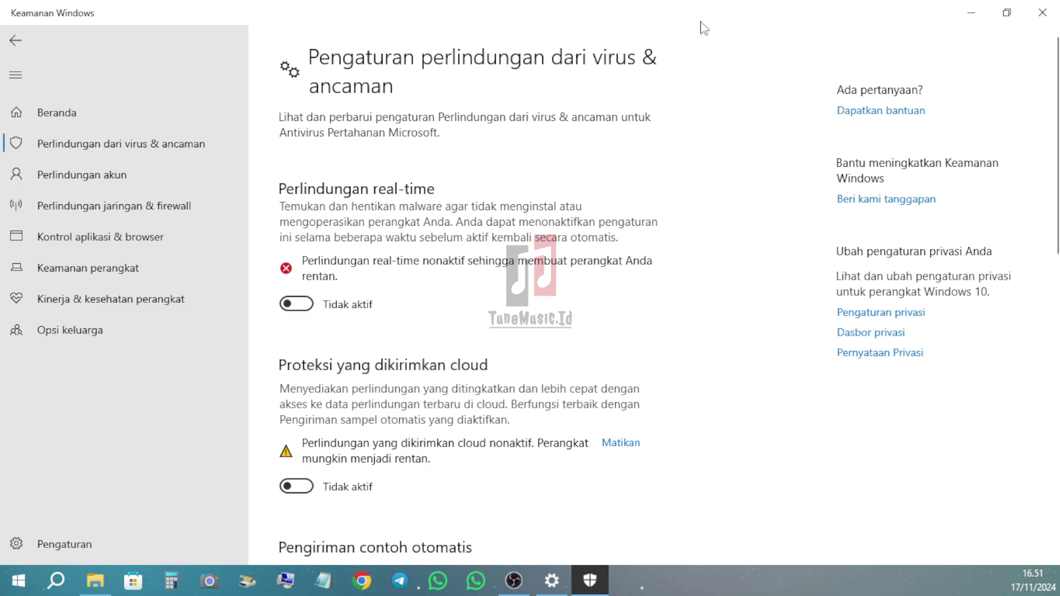
pyautogui.click(972, 12)
pyautogui.hotkey('alt', 'F4')
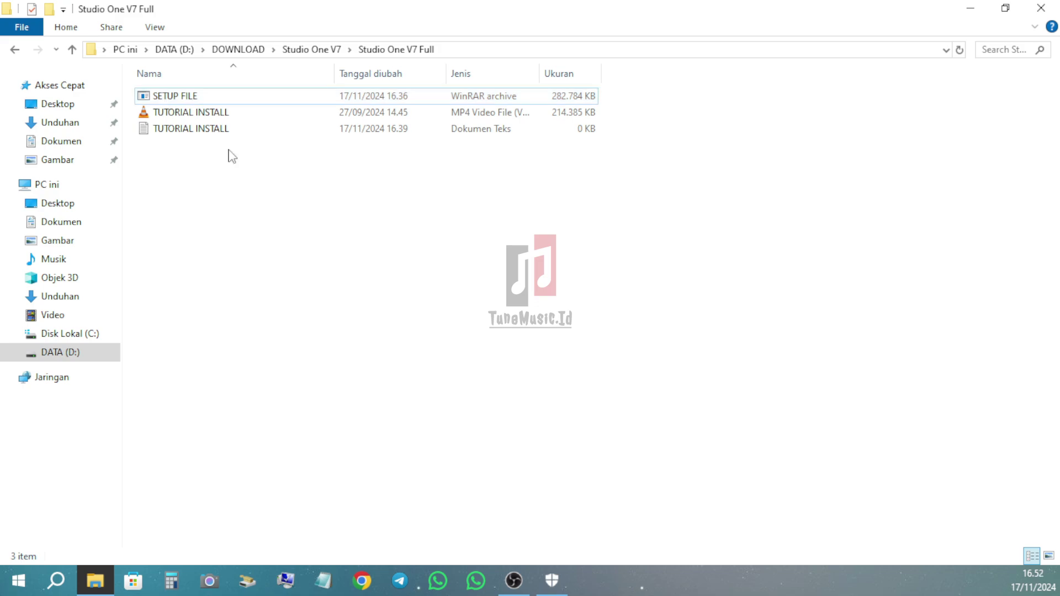
# Extract the SETUP FILE archive into its own SETUP FILE folder and open that folder
pyautogui.click(191, 96)
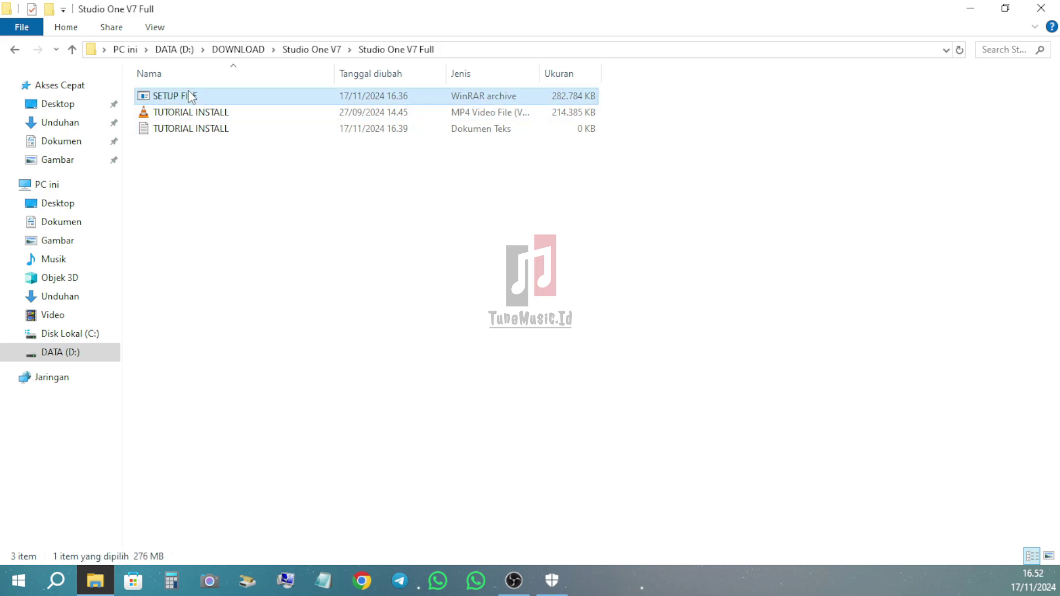
pyautogui.rightClick(191, 96)
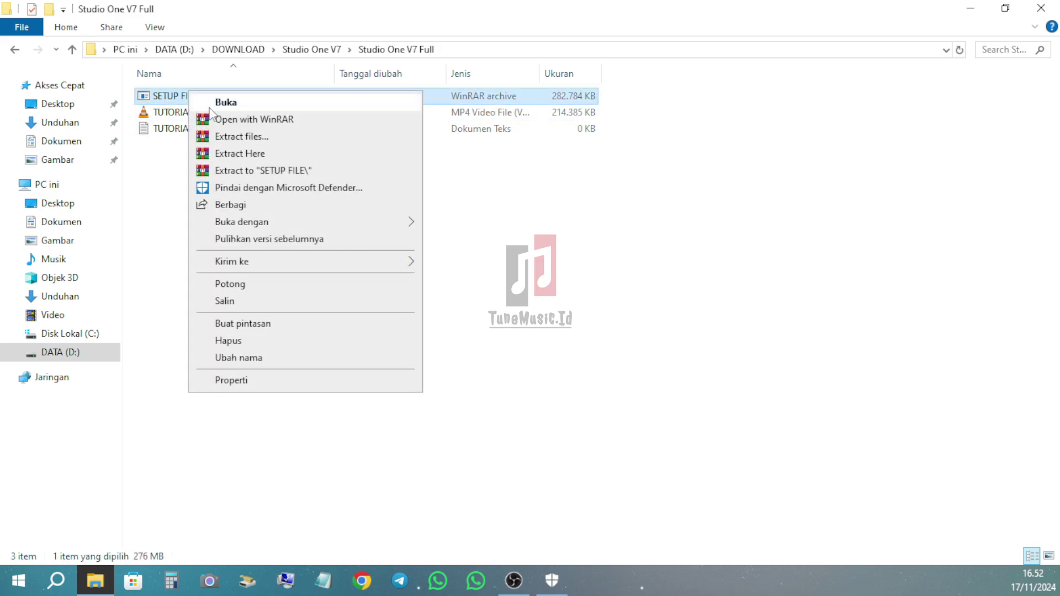
pyautogui.click(226, 171)
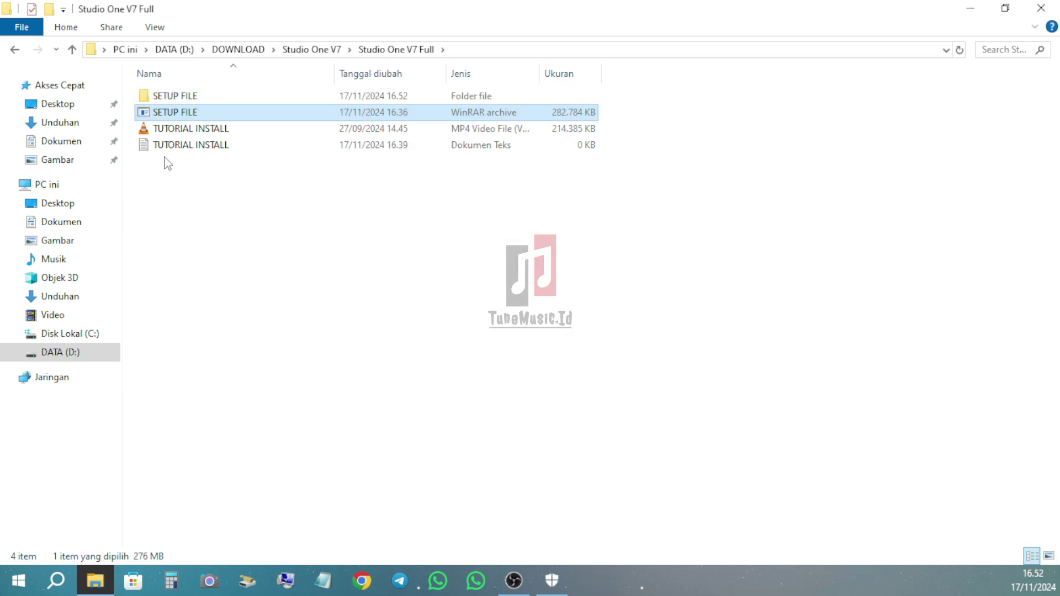
pyautogui.click(206, 99)
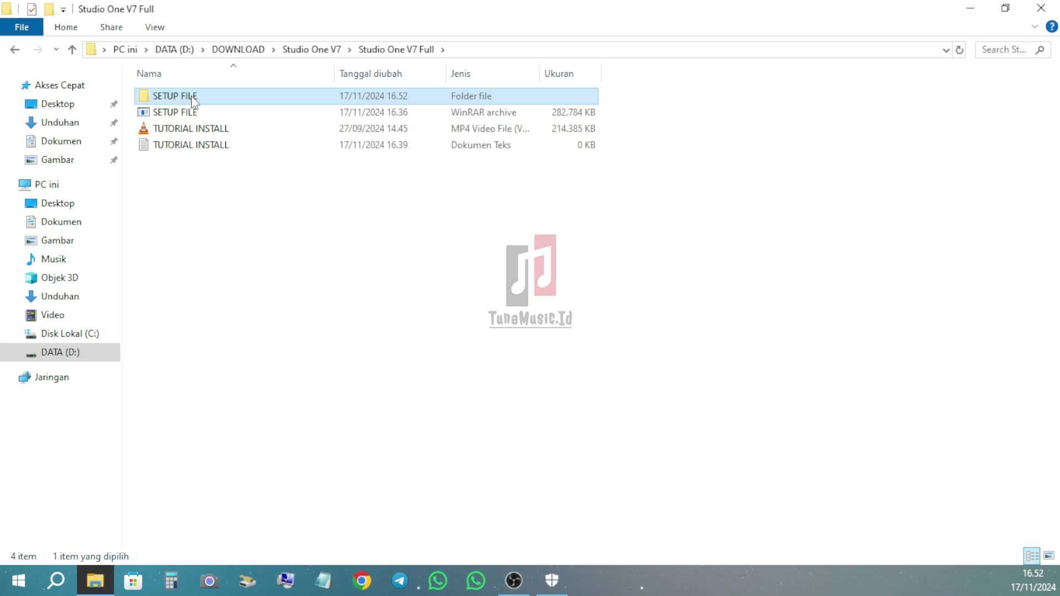
pyautogui.doubleClick(194, 101)
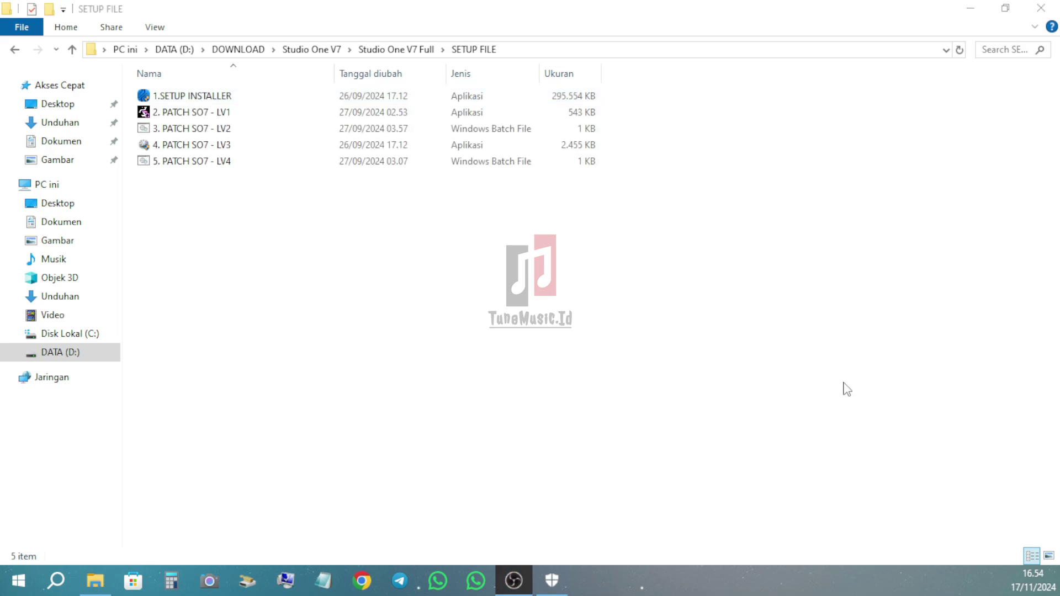
pyautogui.click(296, 265)
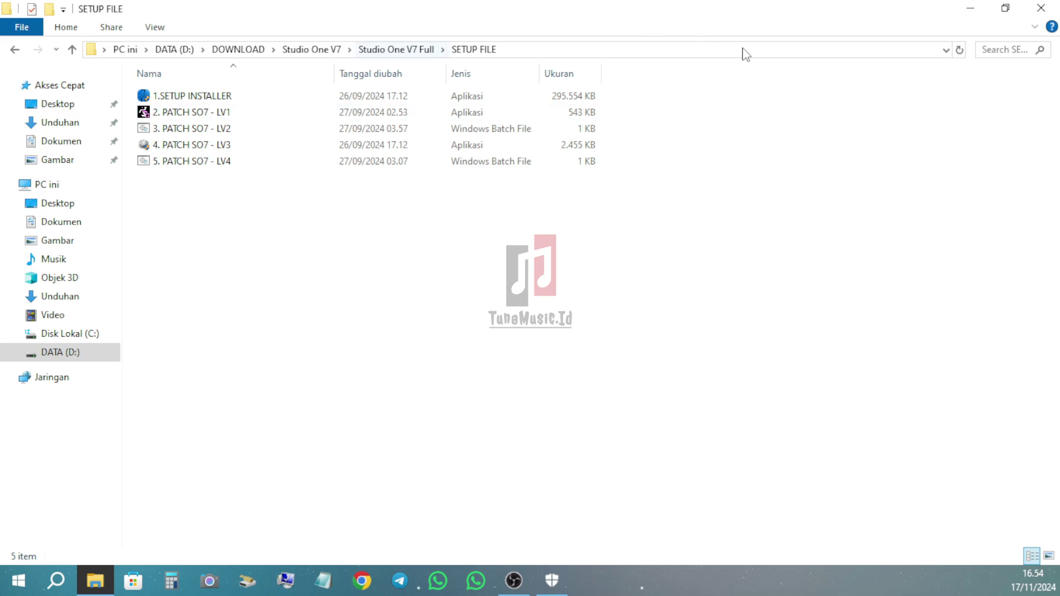
# Create a desktop folder named Lisensi and place it beside the LocalSend shortcut
pyautogui.click(968, 9)
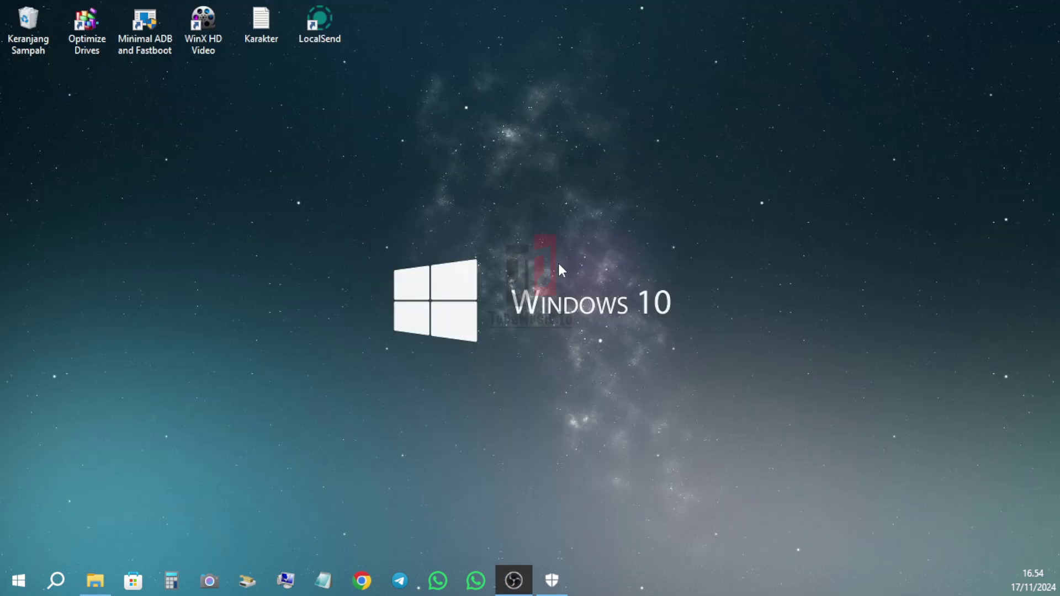
pyautogui.rightClick(279, 127)
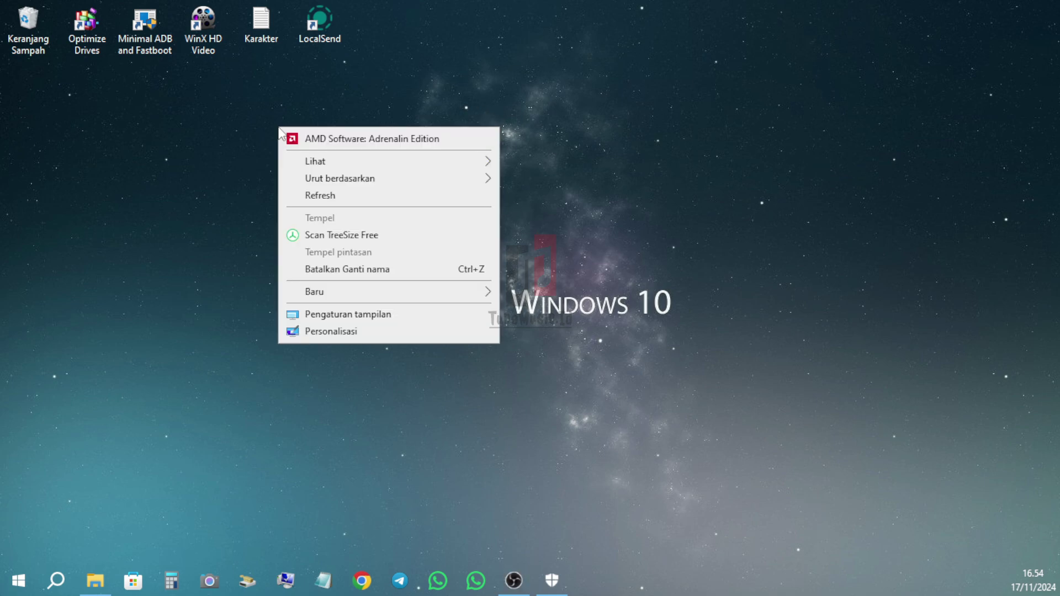
pyautogui.moveTo(352, 297)
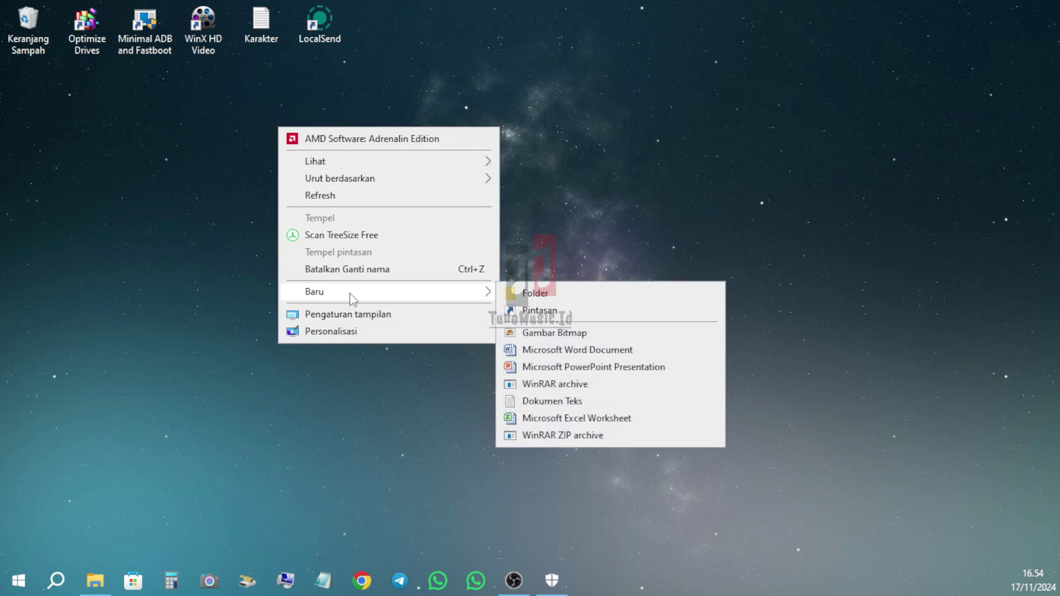
pyautogui.click(531, 293)
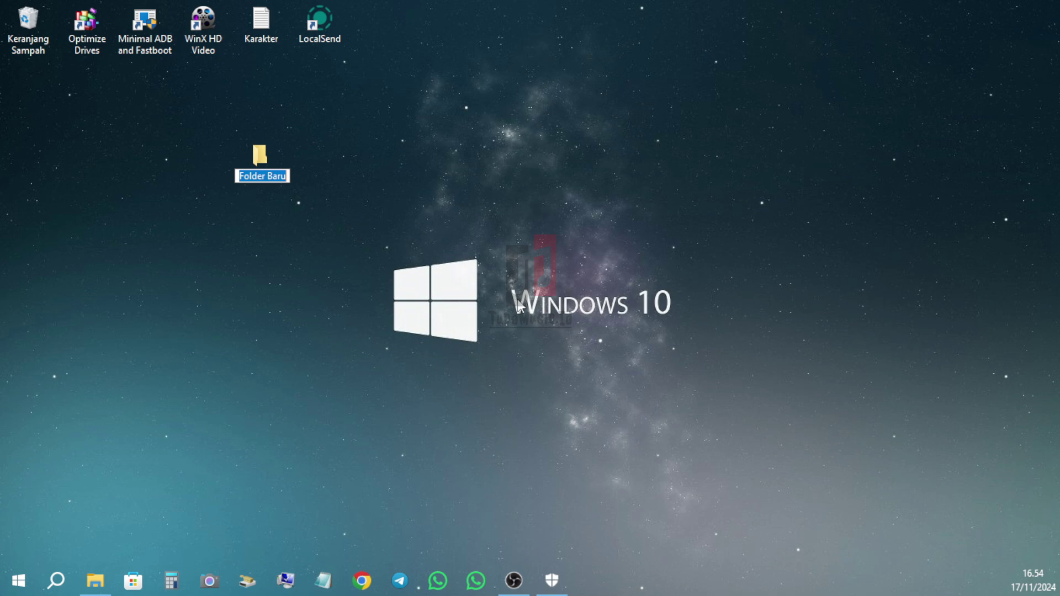
pyautogui.hotkey('ctrl', 'v')
pyautogui.press('Return')
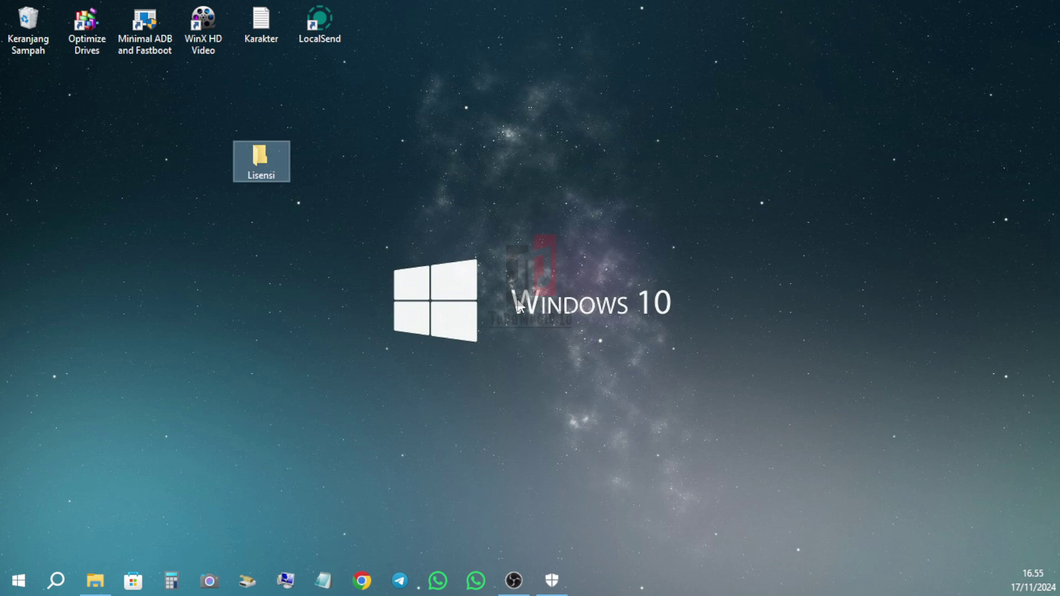
pyautogui.moveTo(262, 163); pyautogui.dragTo(302, 154)
pyautogui.moveTo(379, 34); pyautogui.dragTo(379, 36)
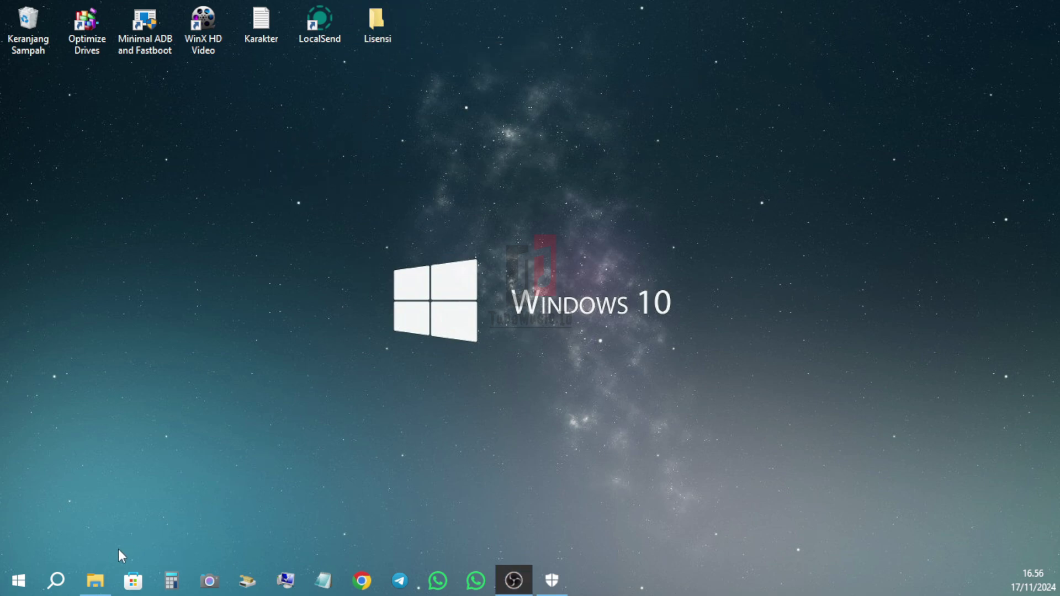
# Launch 1.SETUP INSTALLER from the SETUP FILE folder with English as the installer language
pyautogui.click(102, 571)
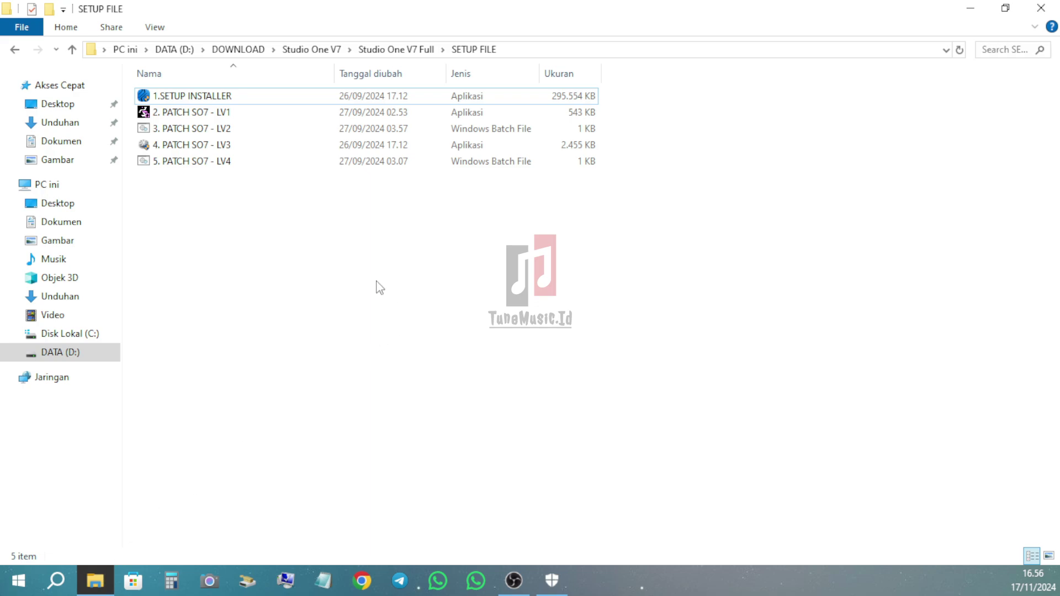
pyautogui.click(228, 102)
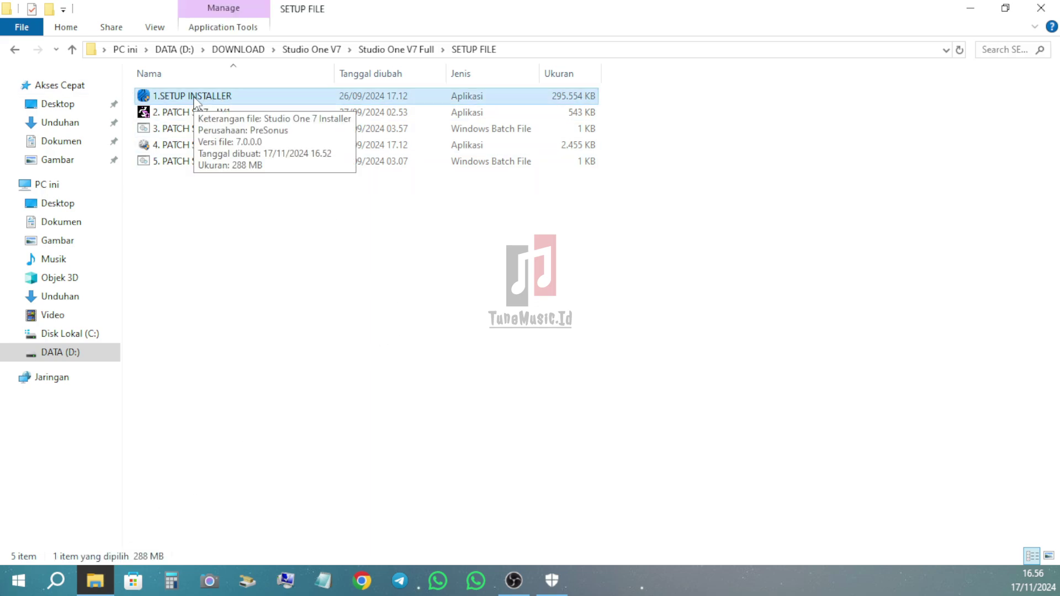
pyautogui.doubleClick(195, 98)
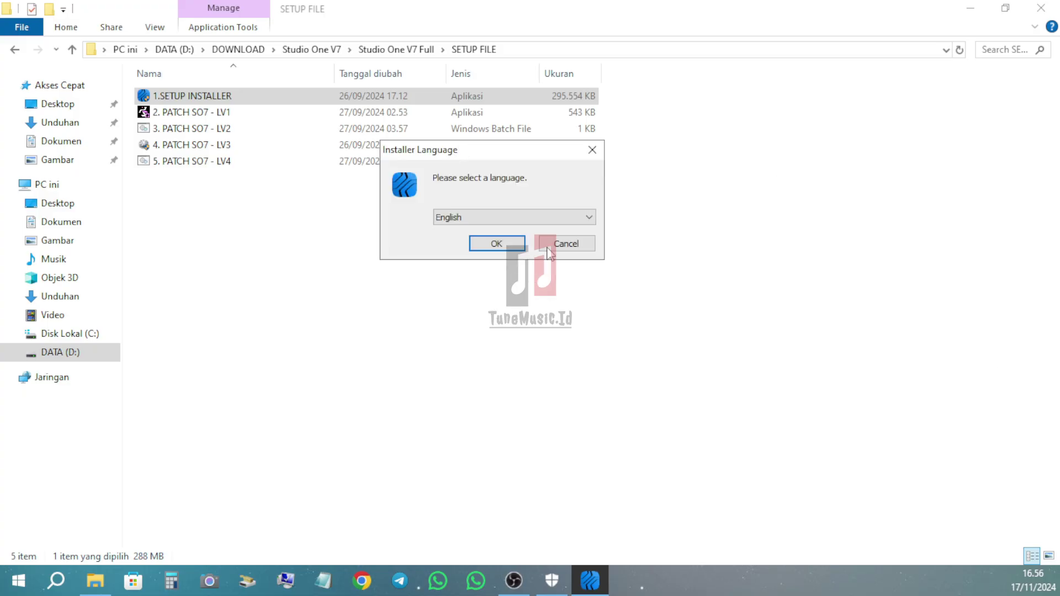
pyautogui.click(508, 219)
pyautogui.click(506, 219)
pyautogui.click(497, 243)
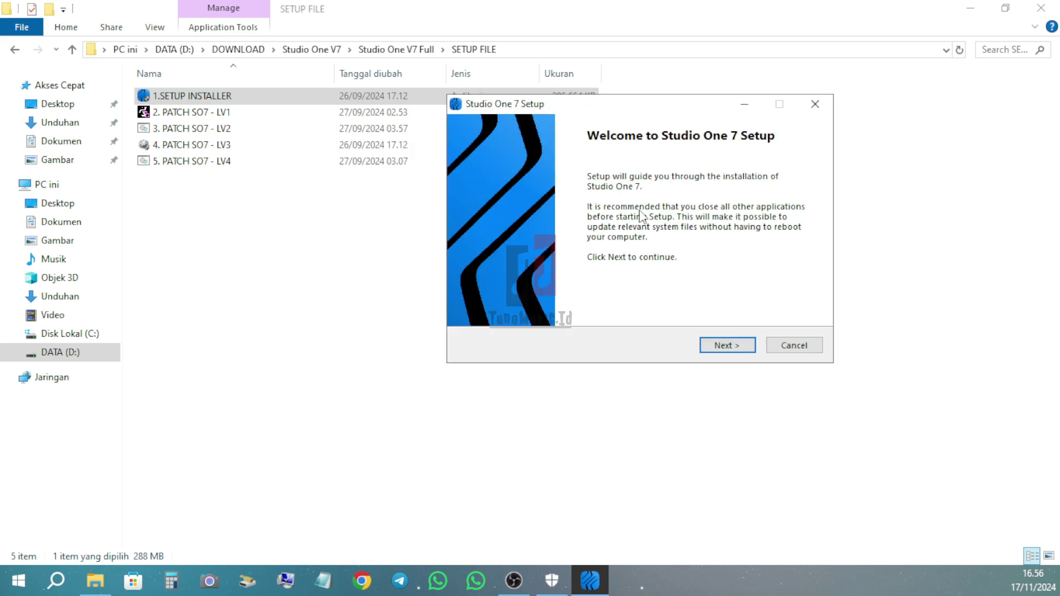
# Install Studio One 7 into C:\Program Files\PreSonus\Studio One 7 and close the completed setup
pyautogui.click(737, 352)
pyautogui.click(736, 352)
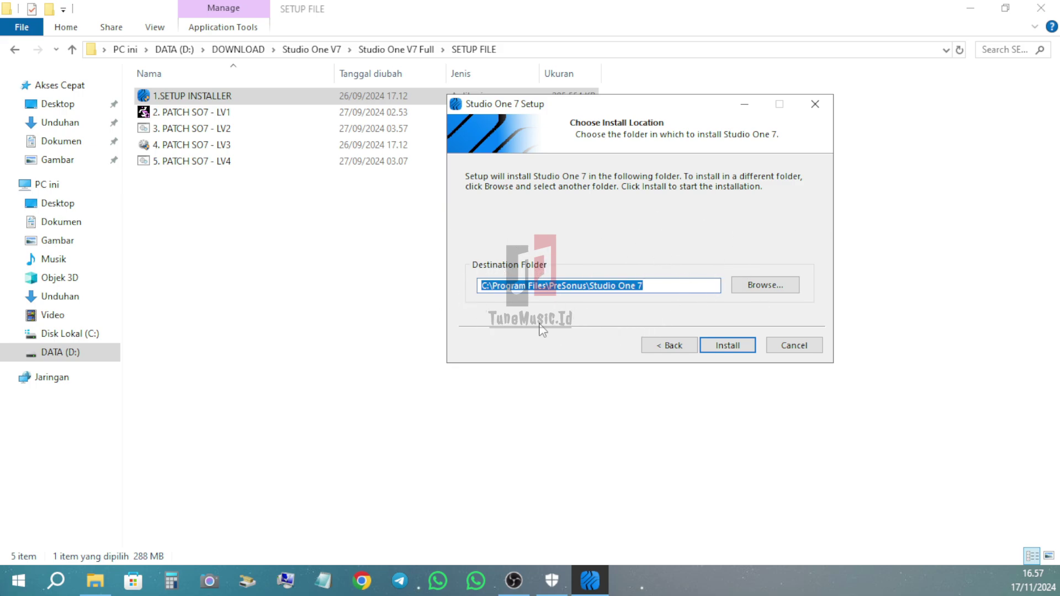
pyautogui.click(729, 347)
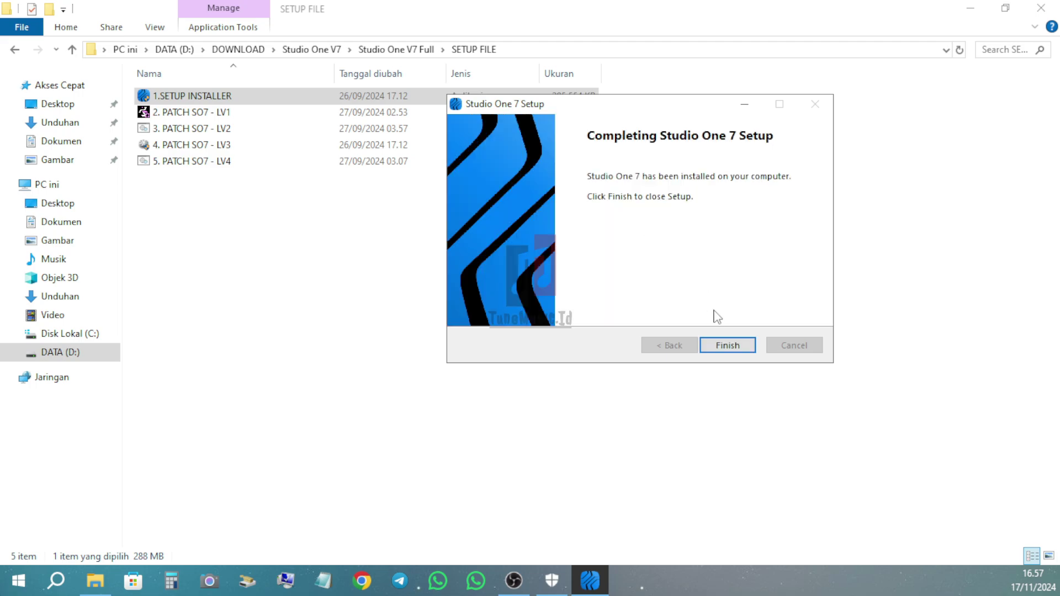
pyautogui.click(728, 347)
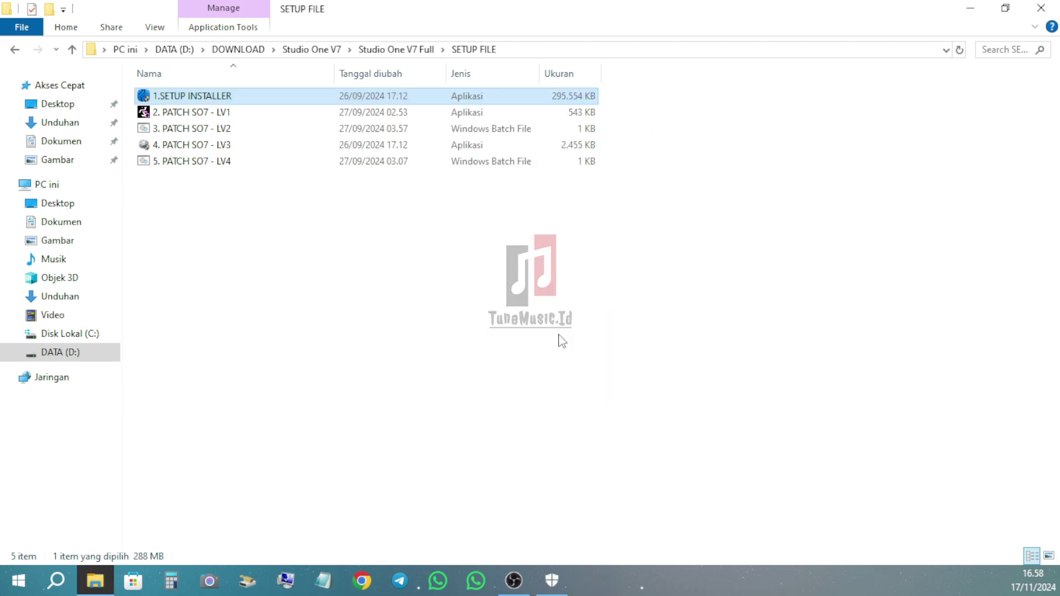
# Run 2. PATCH SO7 - LV1 as administrator and extract its files to C:\Program Files\PreSonus\Studio One 7
pyautogui.click(191, 113)
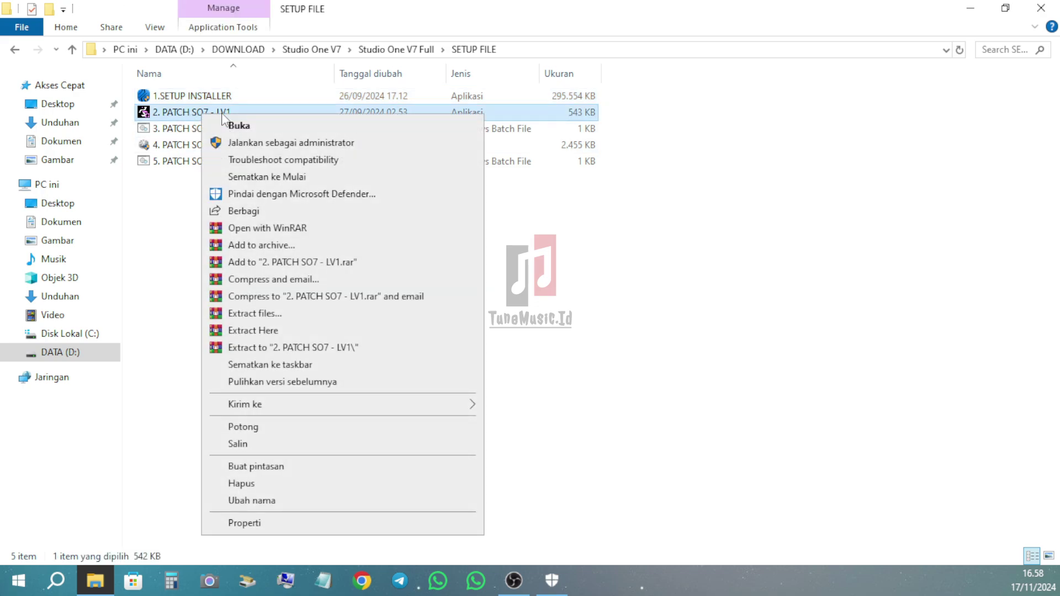
pyautogui.click(239, 144)
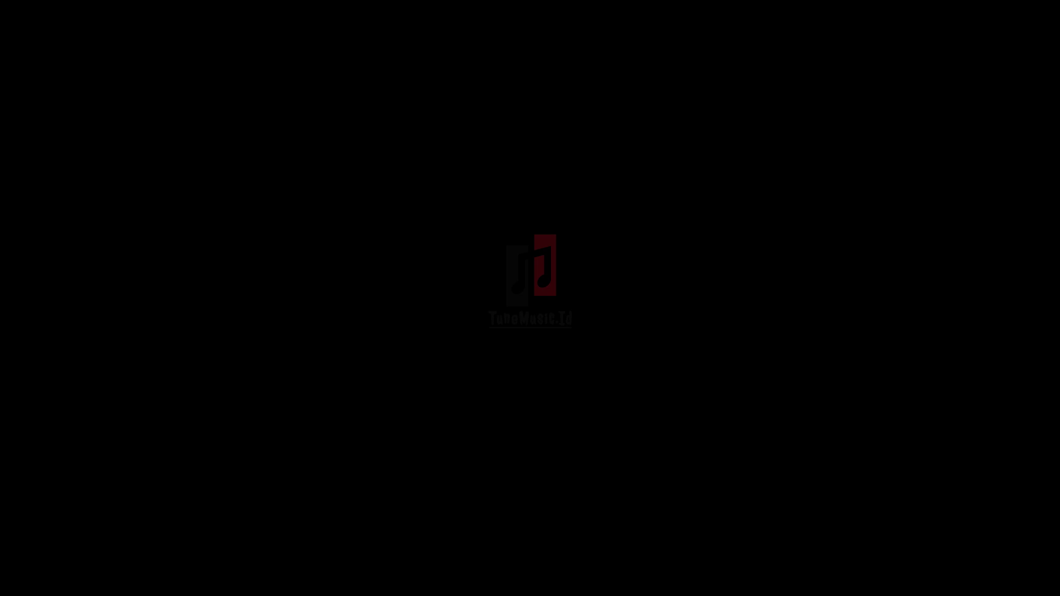
pyautogui.moveTo(643, 196); pyautogui.dragTo(625, 211)
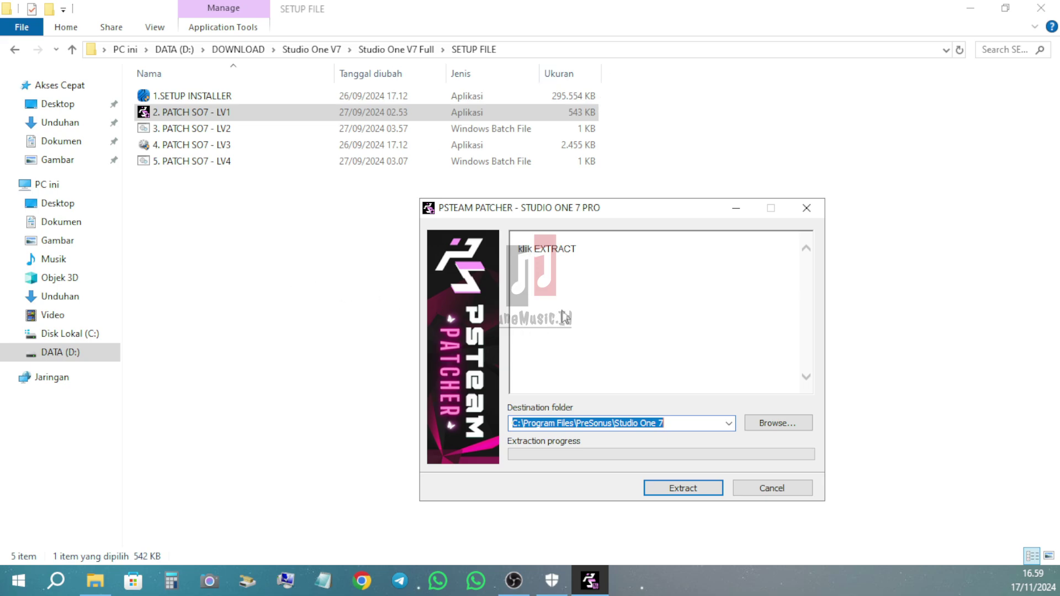
pyautogui.moveTo(617, 213); pyautogui.dragTo(510, 204)
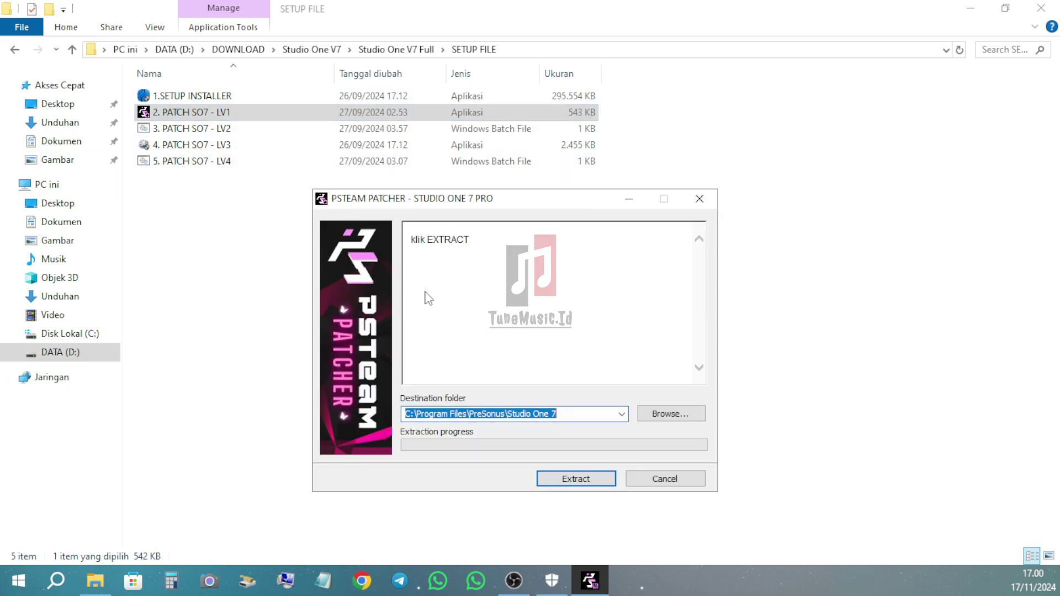
pyautogui.click(577, 480)
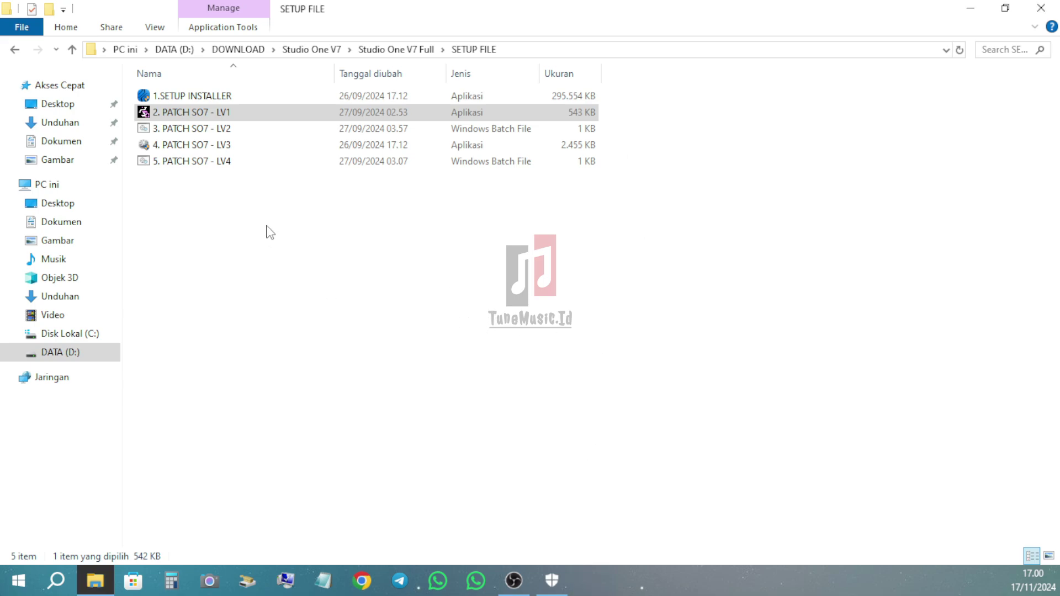
pyautogui.click(239, 201)
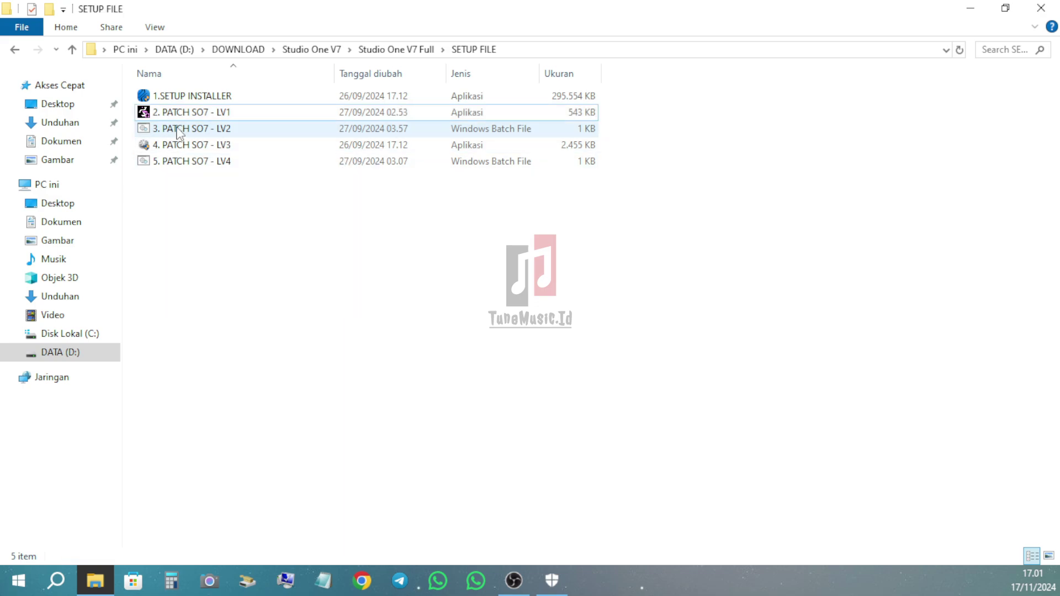
# Run the 3. PATCH SO7 - LV2 batch file as administrator and close its command window
pyautogui.click(179, 128)
pyautogui.rightClick(180, 130)
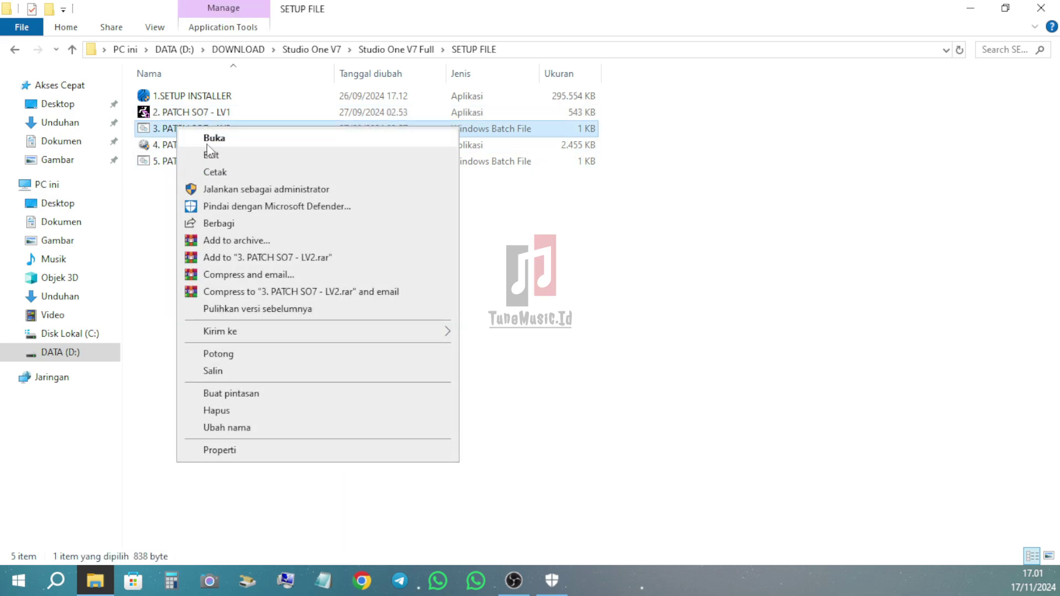
pyautogui.click(230, 190)
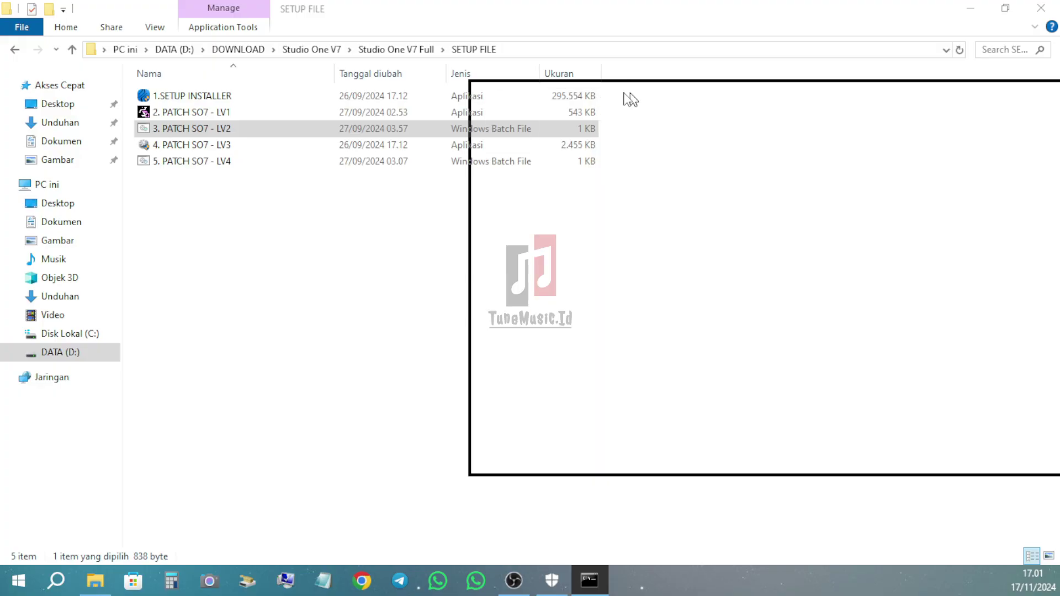
pyautogui.moveTo(627, 93); pyautogui.dragTo(358, 99)
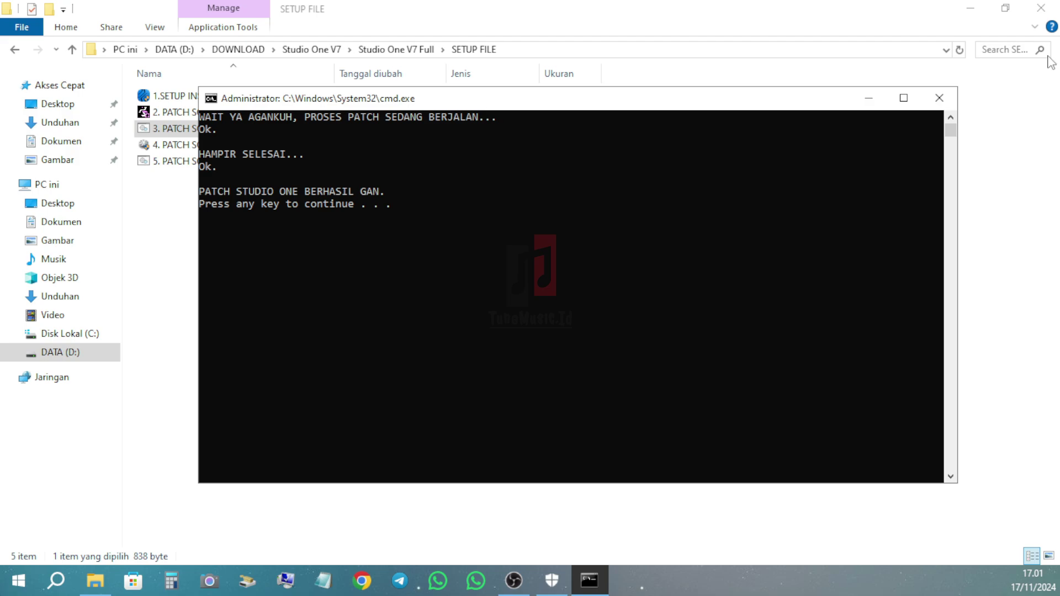
pyautogui.click(933, 99)
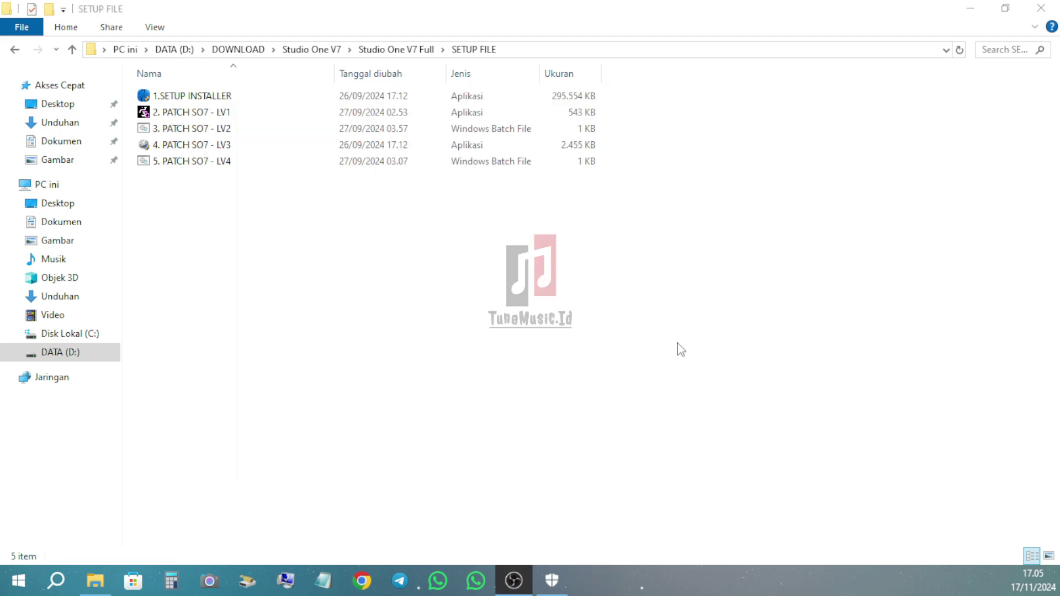
# Launch 4. PATCH SO7 - LV3 and move the licence generator window clear of the file list
pyautogui.click(159, 147)
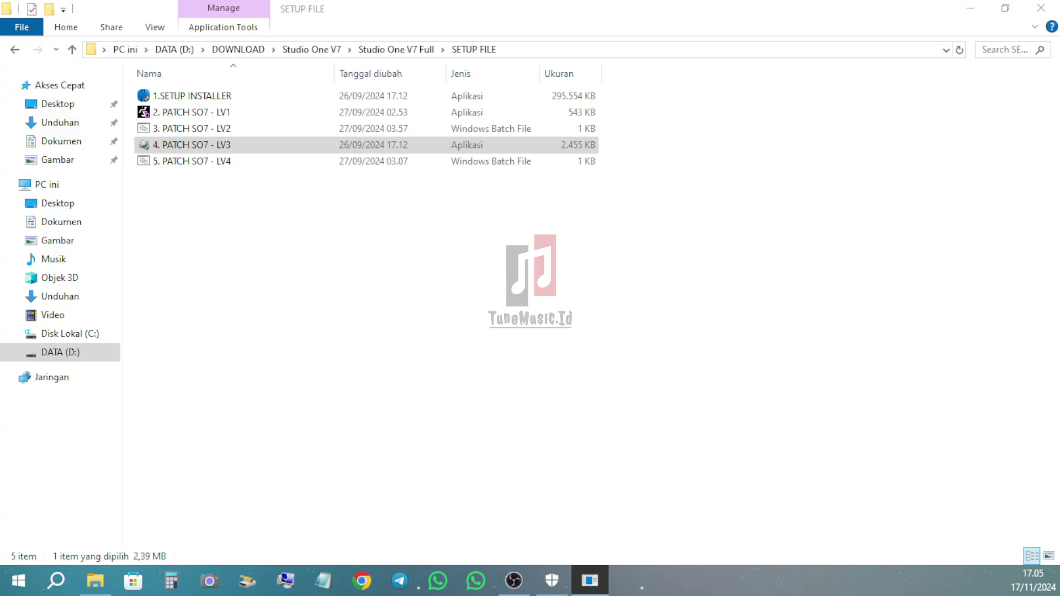
pyautogui.moveTo(1059, 204); pyautogui.dragTo(777, 84)
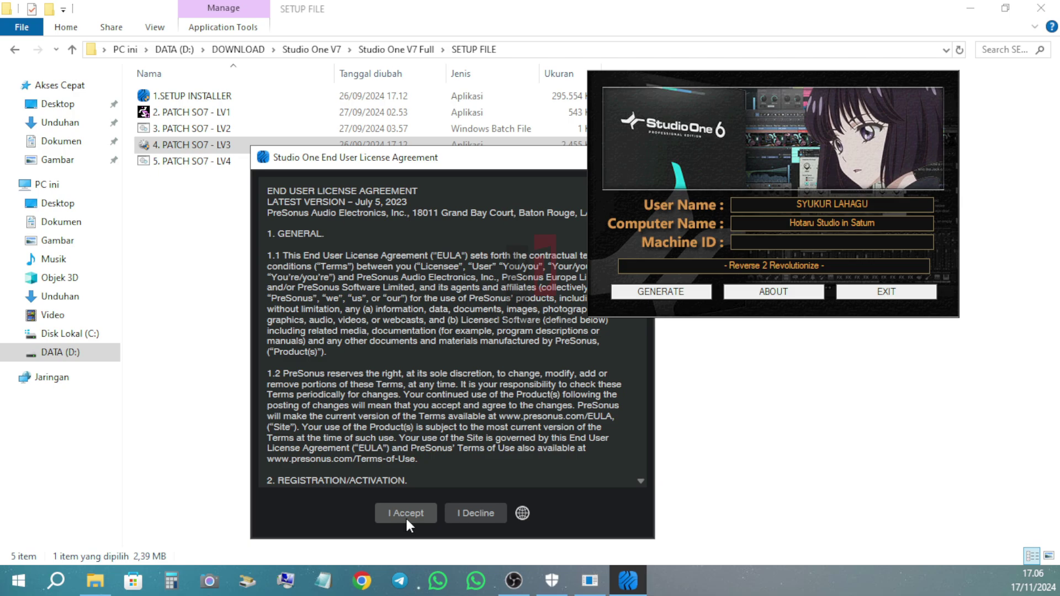
# Accept the Studio One licence agreement, skip the PreSonus login, and open the offline activation page
pyautogui.click(405, 514)
pyautogui.moveTo(485, 161); pyautogui.dragTo(367, 194)
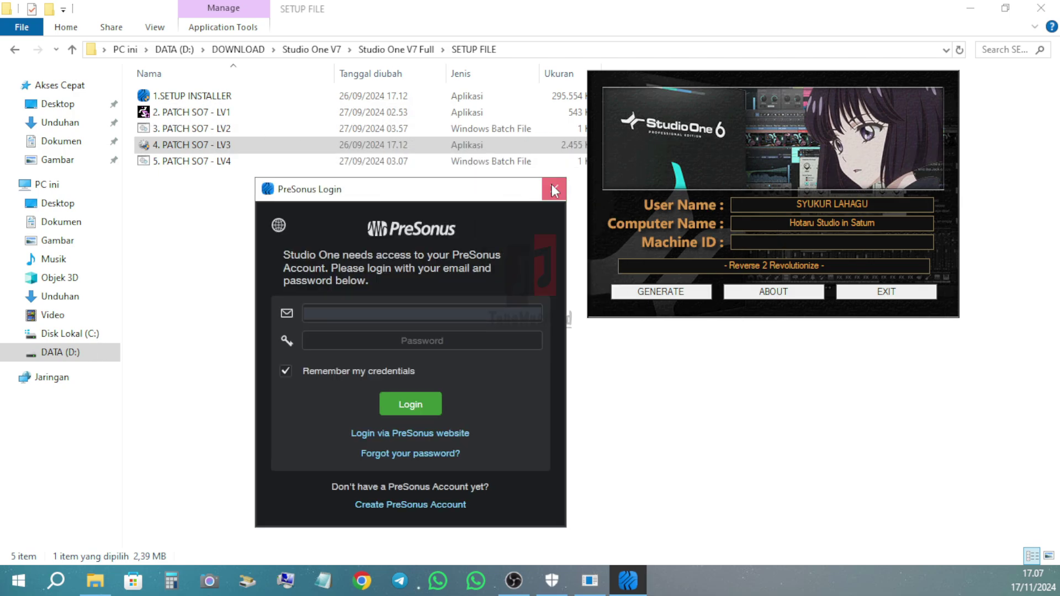
pyautogui.click(554, 189)
pyautogui.moveTo(828, 221); pyautogui.dragTo(319, 132)
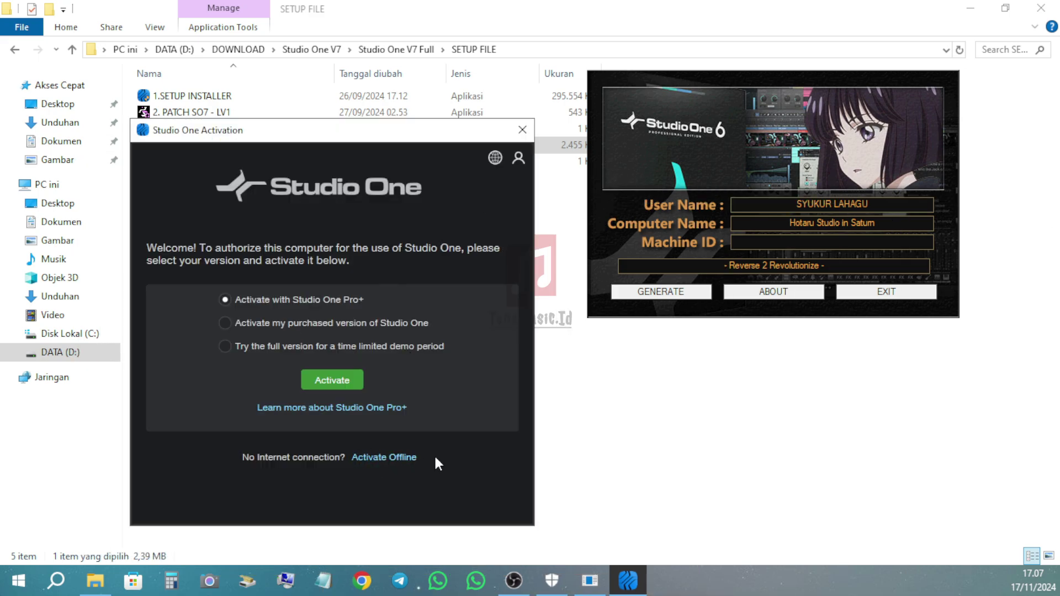
pyautogui.click(384, 460)
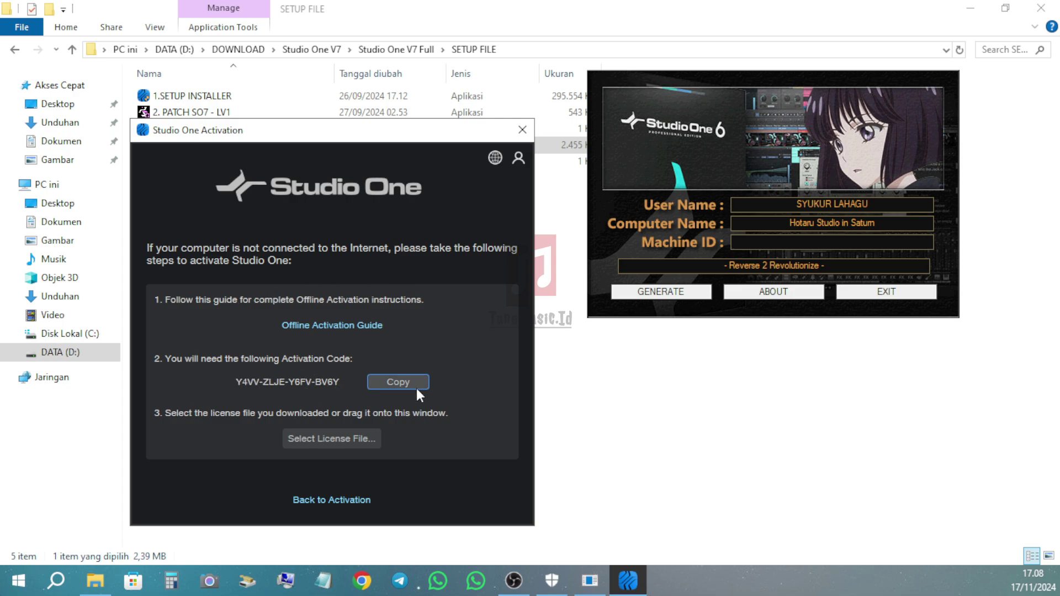
# Copy the activation code from the offline activation page and paste it into the generator's Machine ID field
pyautogui.click(399, 384)
pyautogui.moveTo(669, 81); pyautogui.dragTo(646, 223)
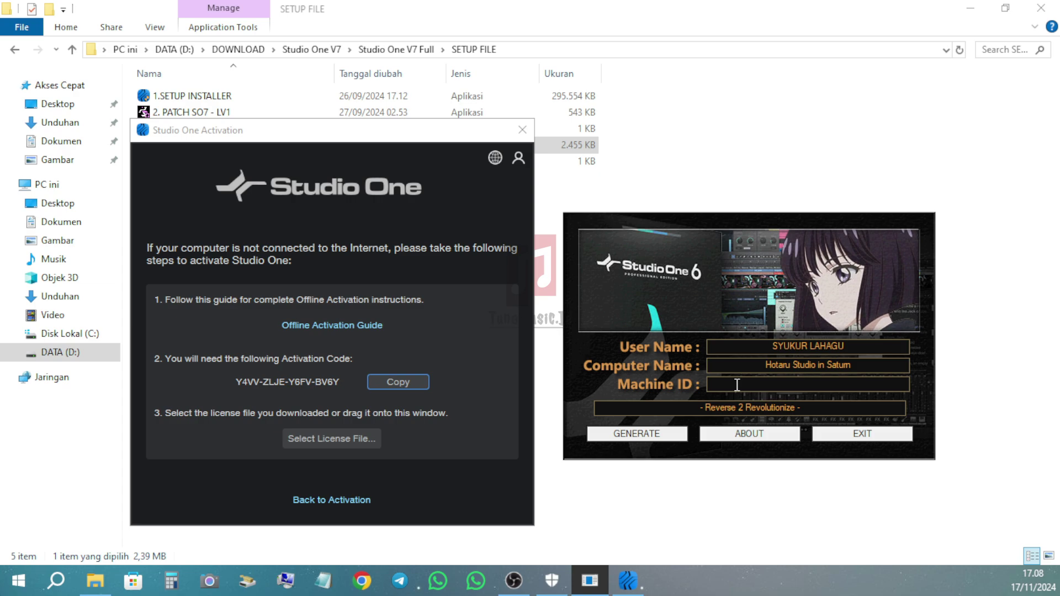
pyautogui.rightClick(738, 385)
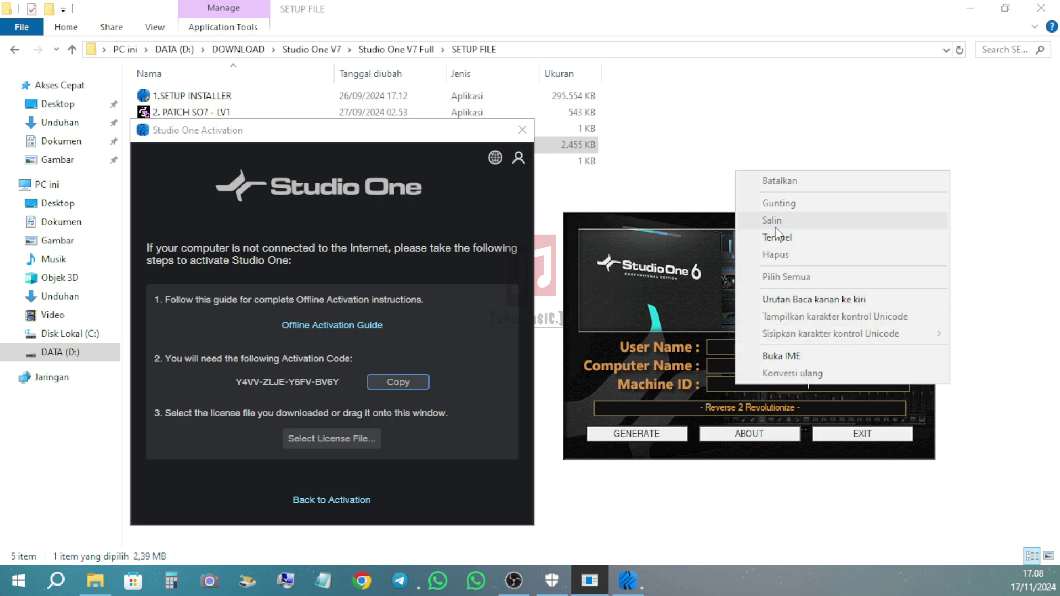
pyautogui.click(752, 306)
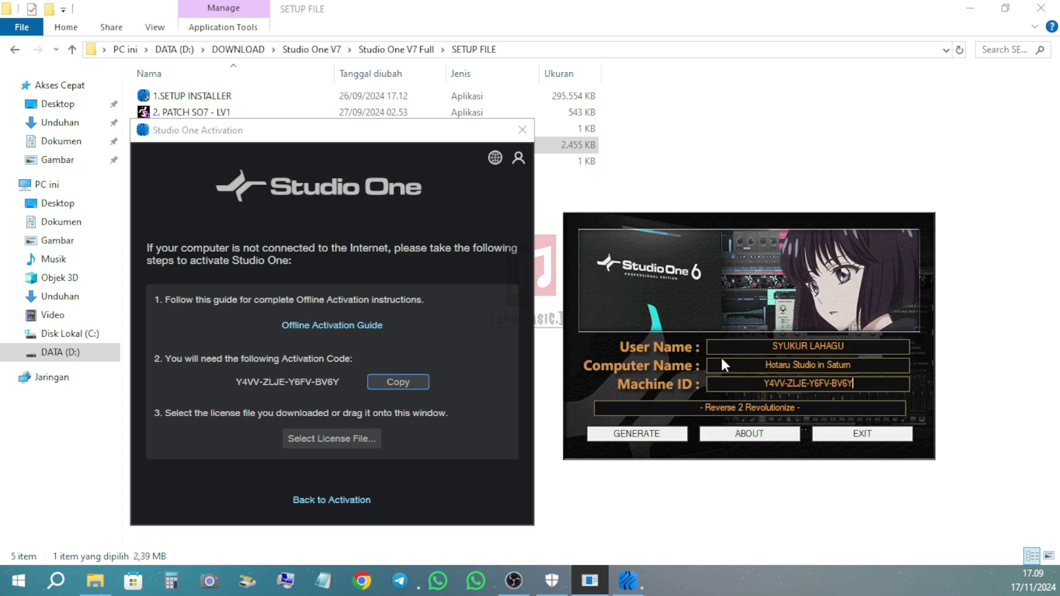
# Generate the licence files into the desktop's Lisensi folder and exit the generator
pyautogui.click(629, 434)
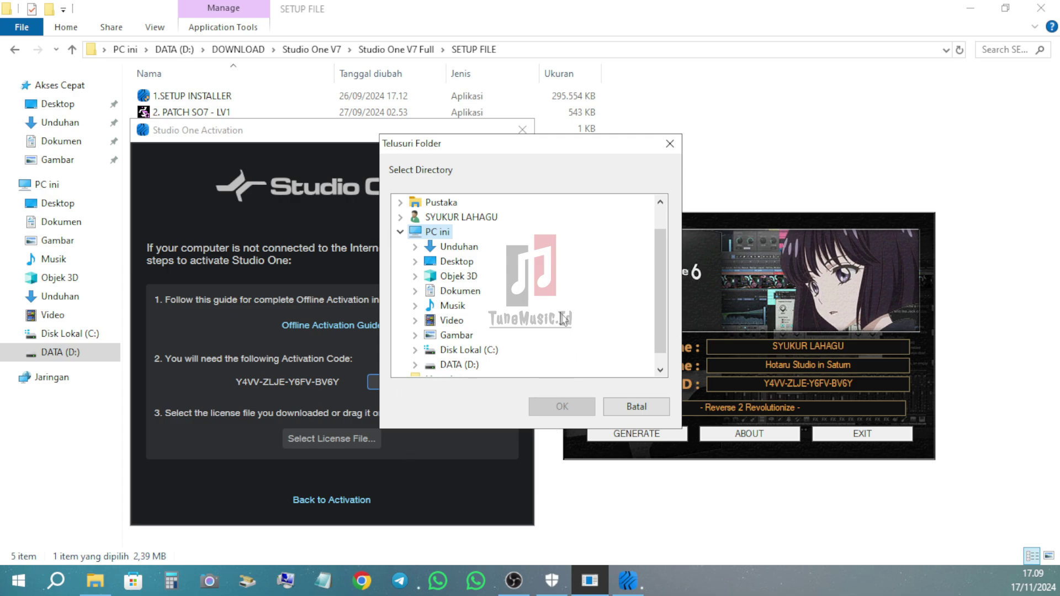
pyautogui.doubleClick(453, 262)
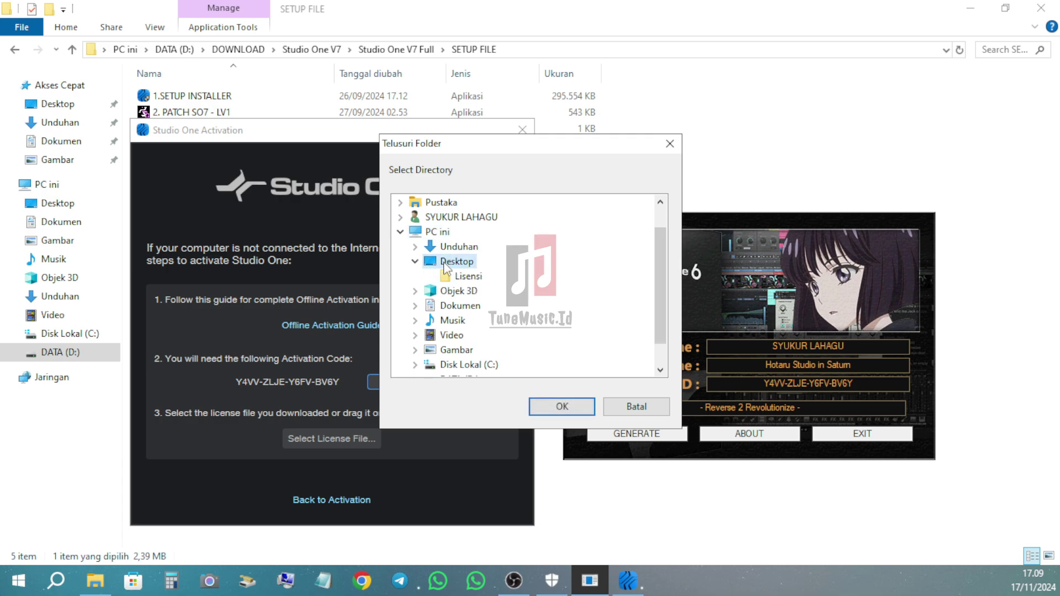
pyautogui.click(468, 277)
pyautogui.click(562, 407)
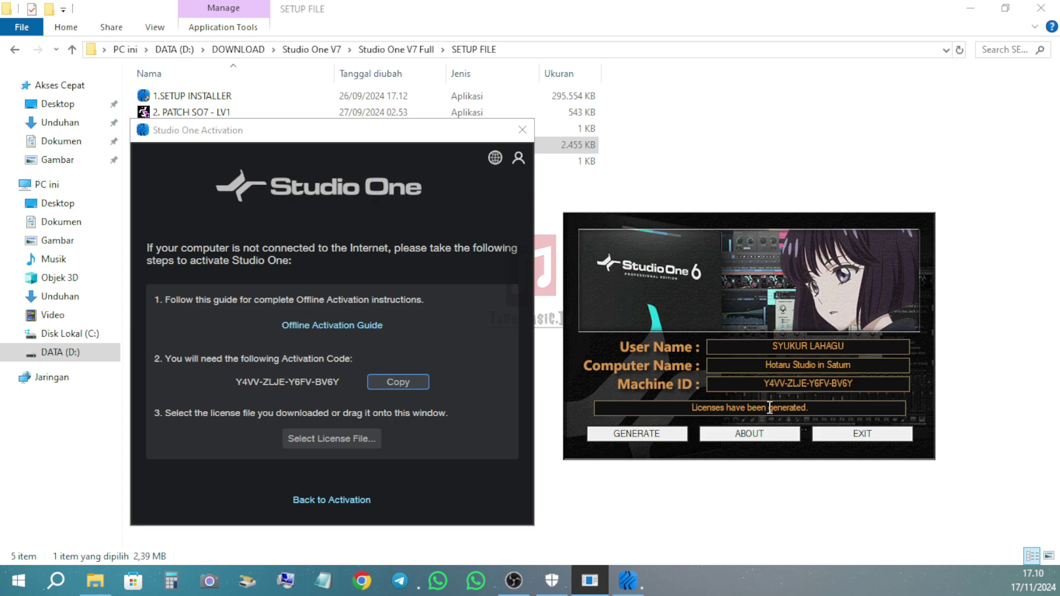
pyautogui.click(854, 436)
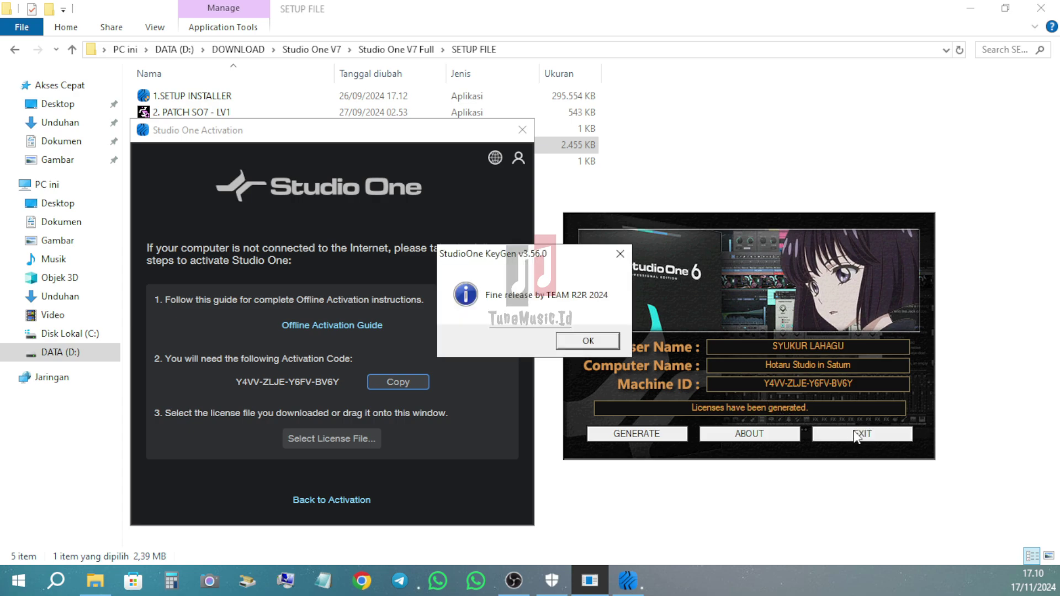
pyautogui.click(587, 341)
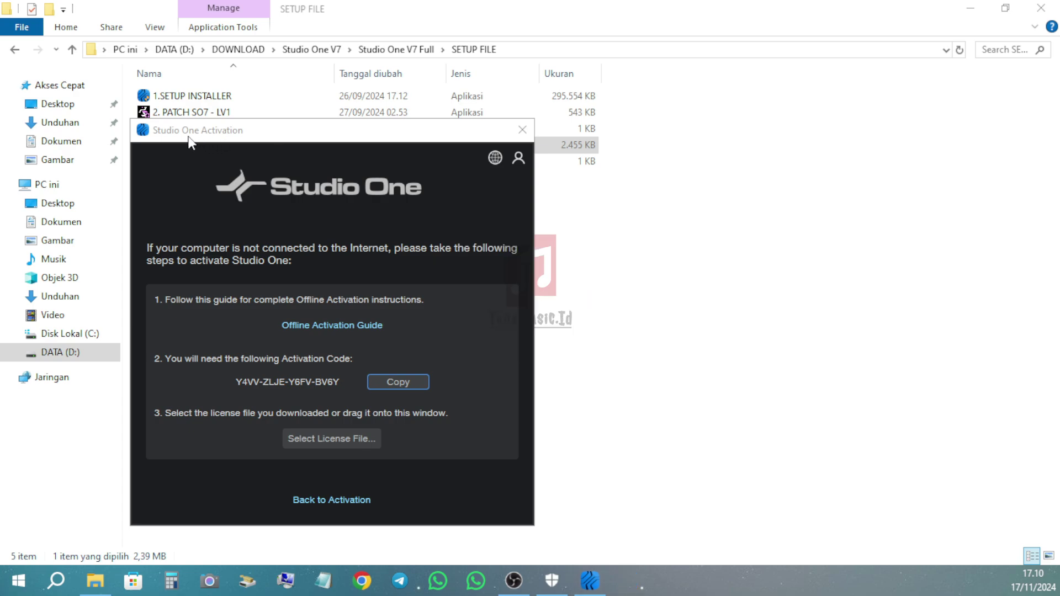
# Move the Studio One Activation window off the file list and copy the 5. PATCH SO7 - LV4 batch file
pyautogui.moveTo(178, 136); pyautogui.dragTo(689, 81)
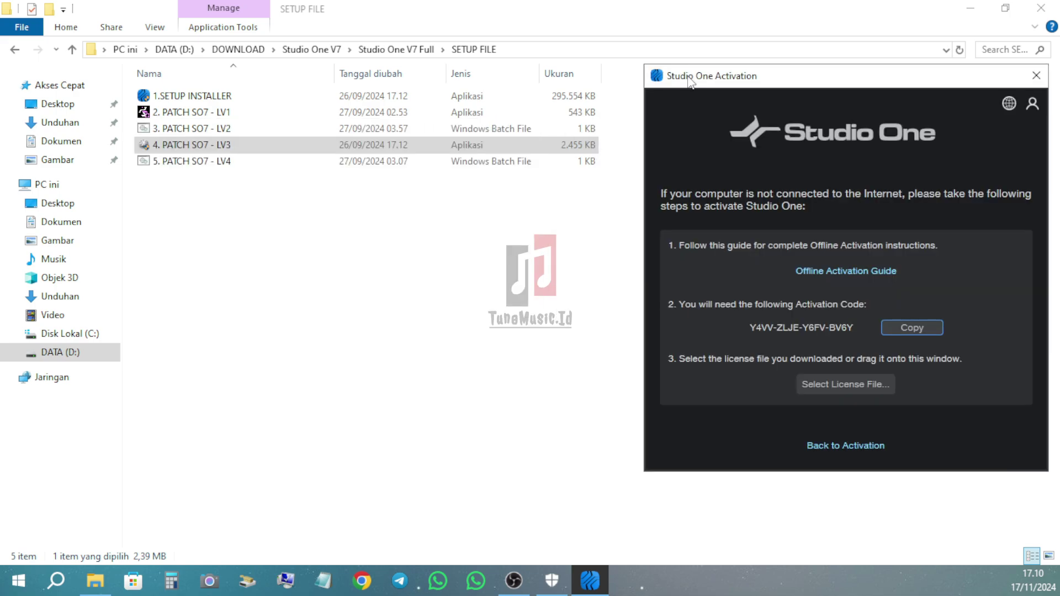
pyautogui.click(188, 164)
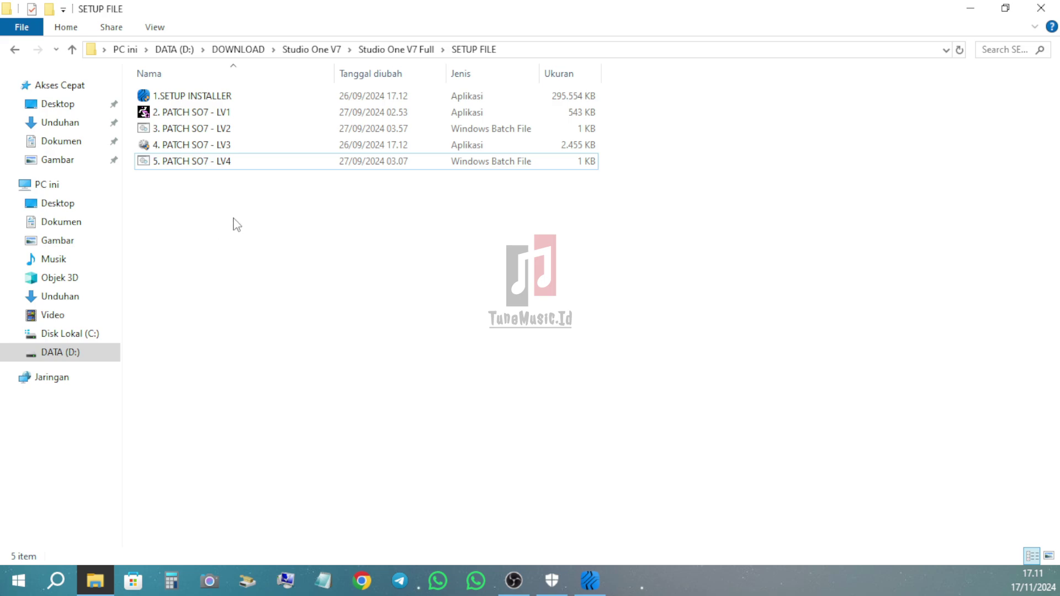
pyautogui.click(170, 166)
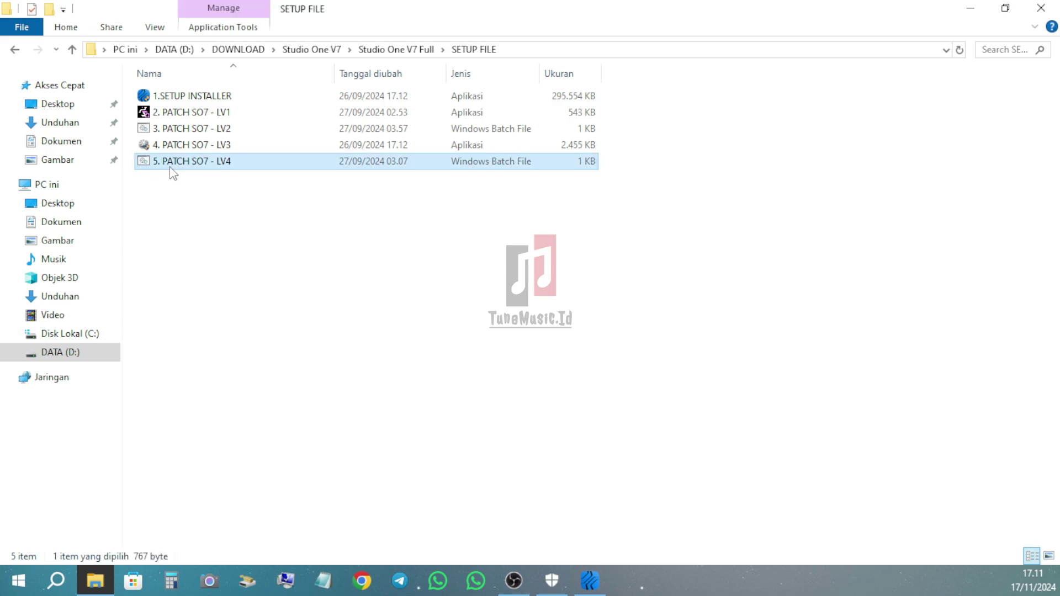
pyautogui.rightClick(172, 167)
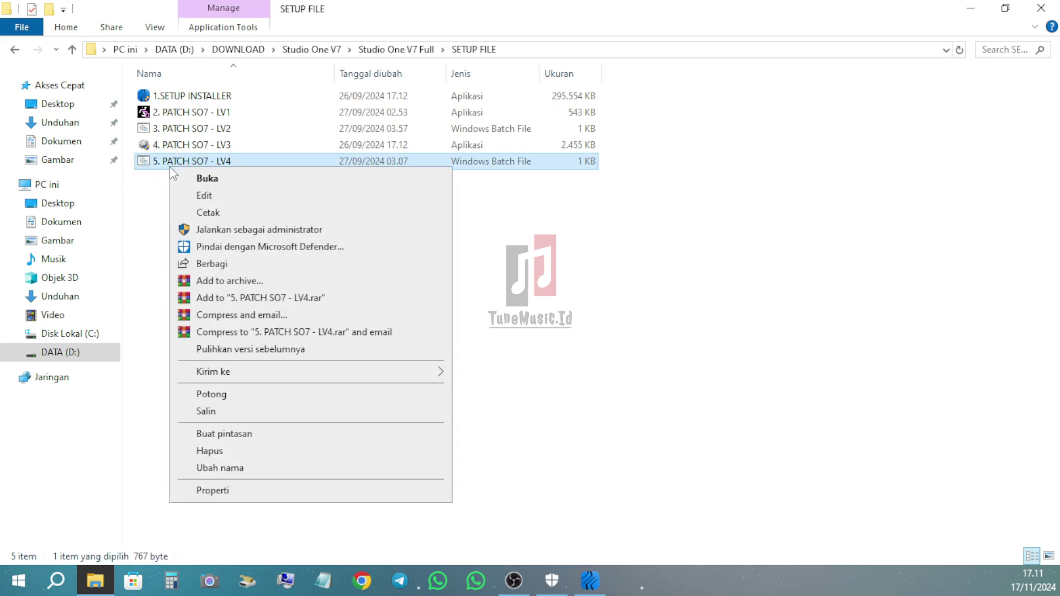
pyautogui.click(209, 412)
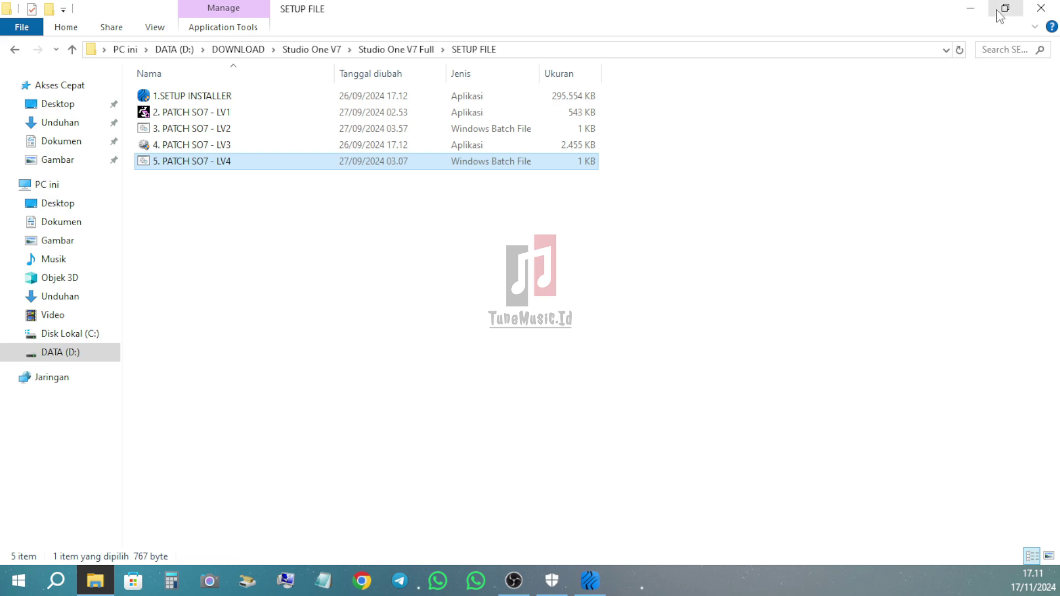
# Paste the copied 5. PATCH SO7 - LV4 batch file into the desktop's Lisensi folder
pyautogui.click(971, 8)
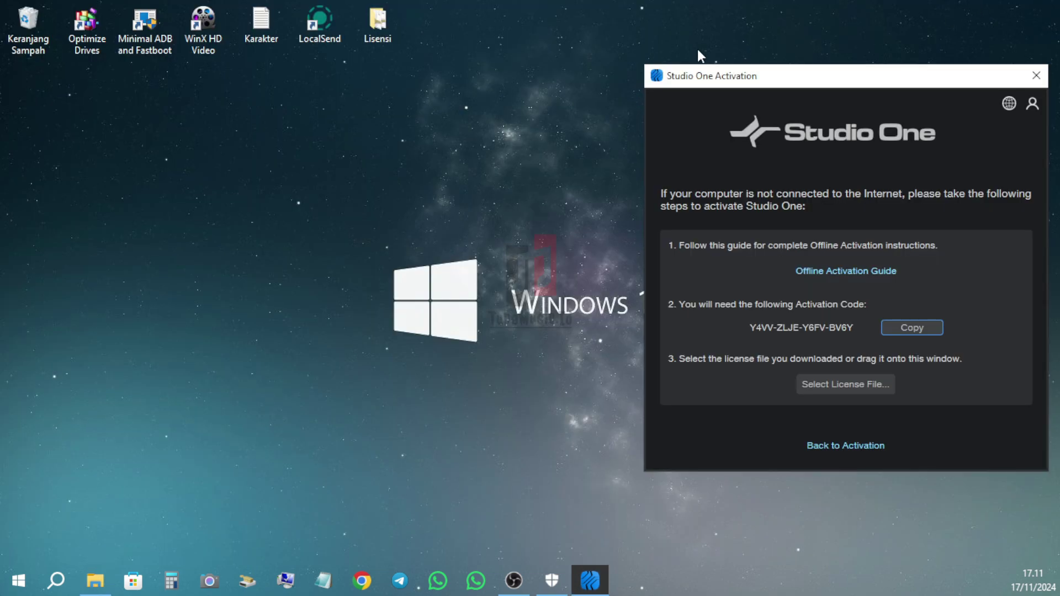
pyautogui.doubleClick(377, 25)
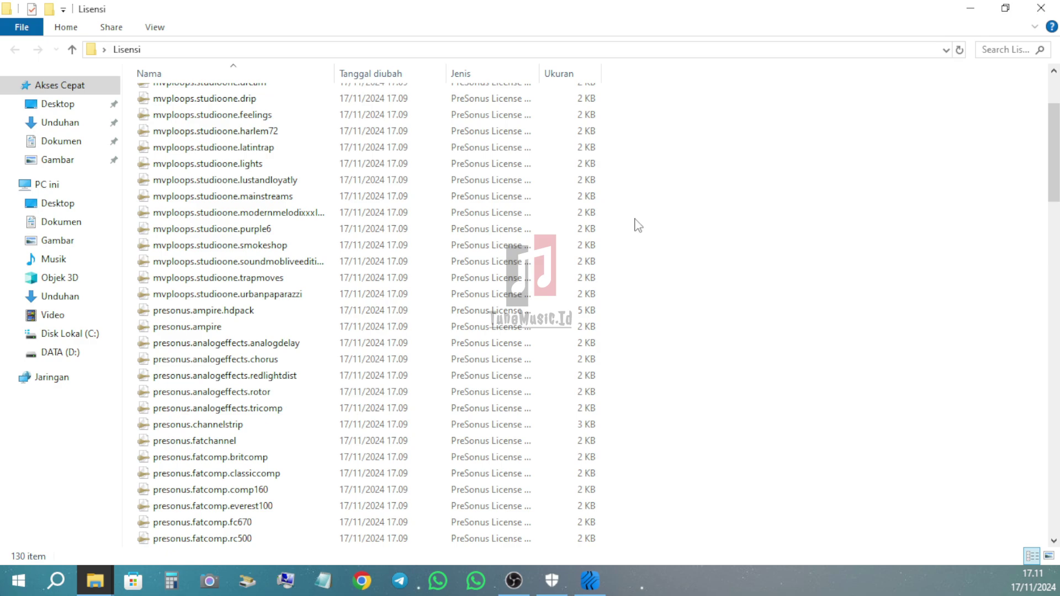
pyautogui.rightClick(635, 219)
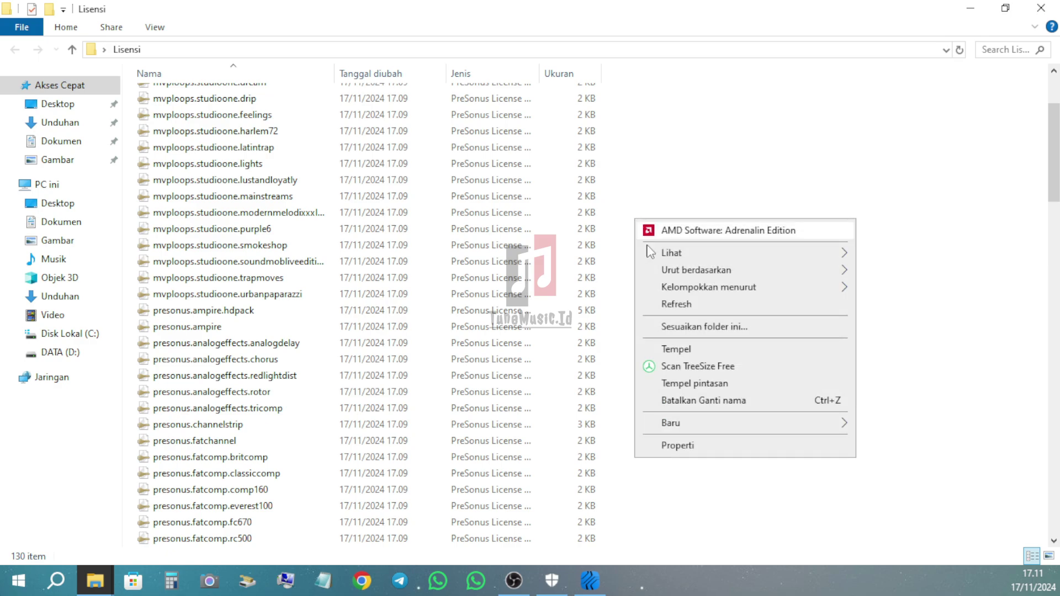
pyautogui.click(676, 350)
pyautogui.scroll(10, 651, 350)
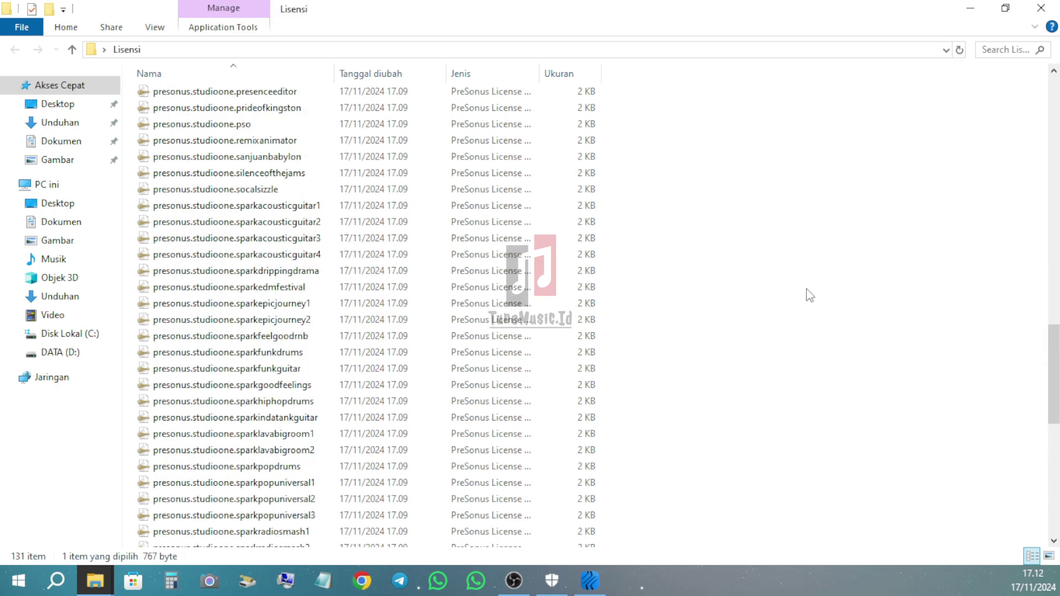
# Run the 5. PATCH SO7 - LV4 batch file in the Lisensi folder as administrator and close its console window
pyautogui.moveTo(1054, 361); pyautogui.dragTo(1043, 102)
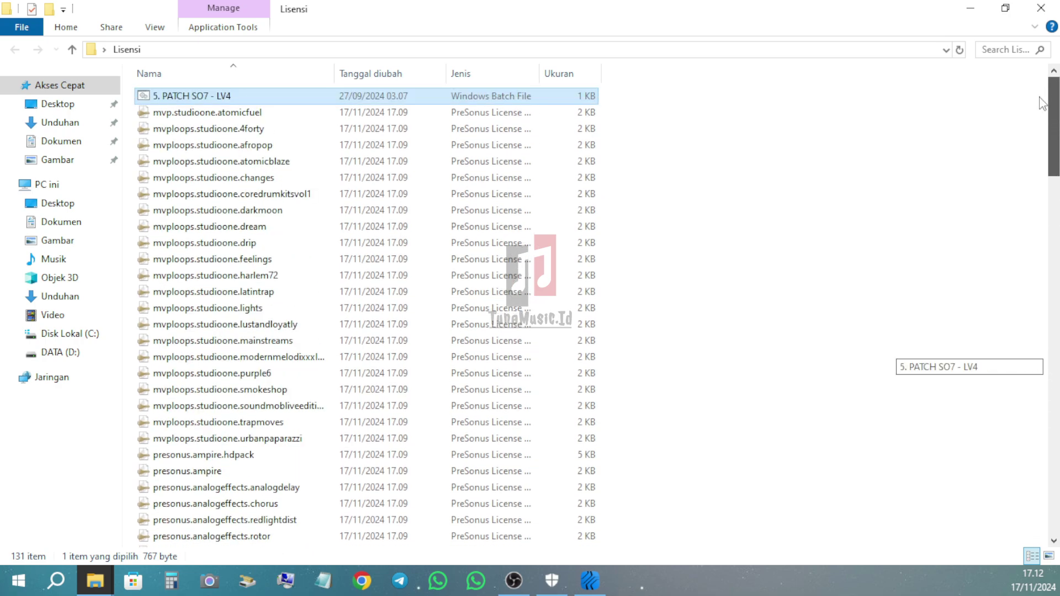
pyautogui.click(275, 86)
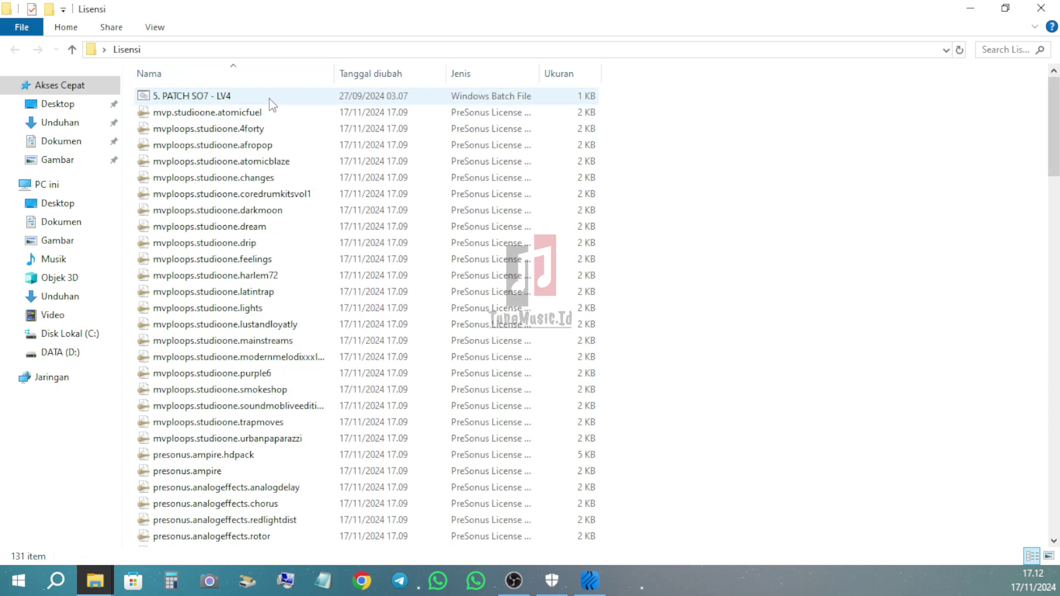
pyautogui.click(238, 103)
pyautogui.rightClick(254, 100)
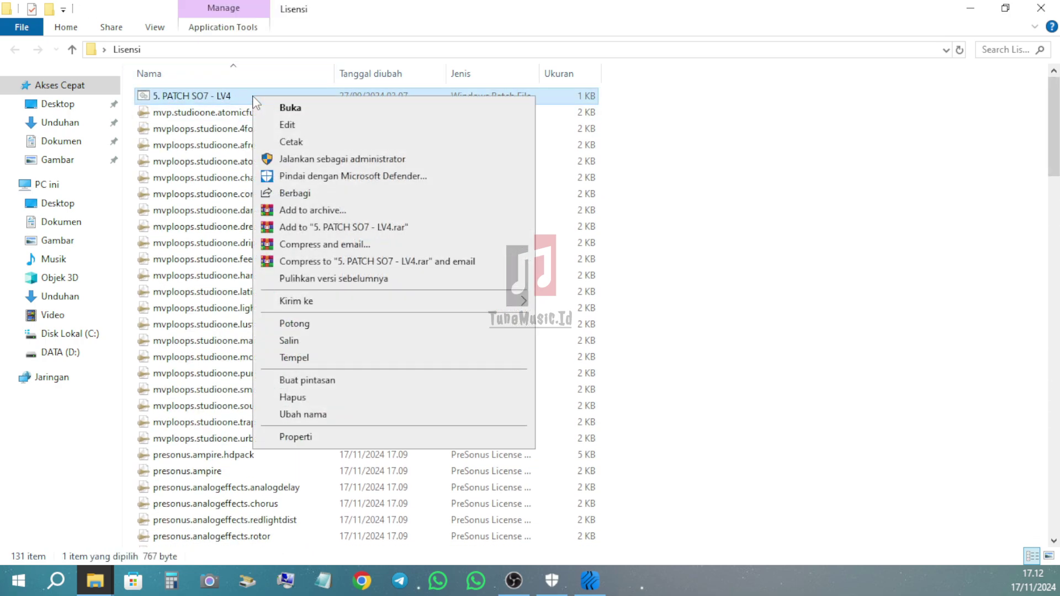
pyautogui.click(314, 160)
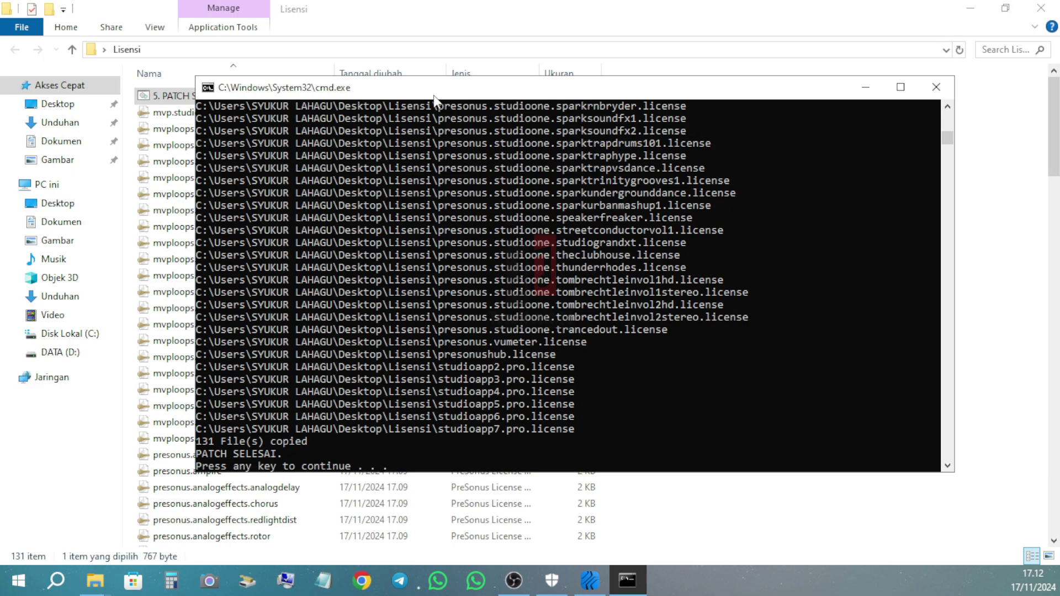
pyautogui.click(901, 86)
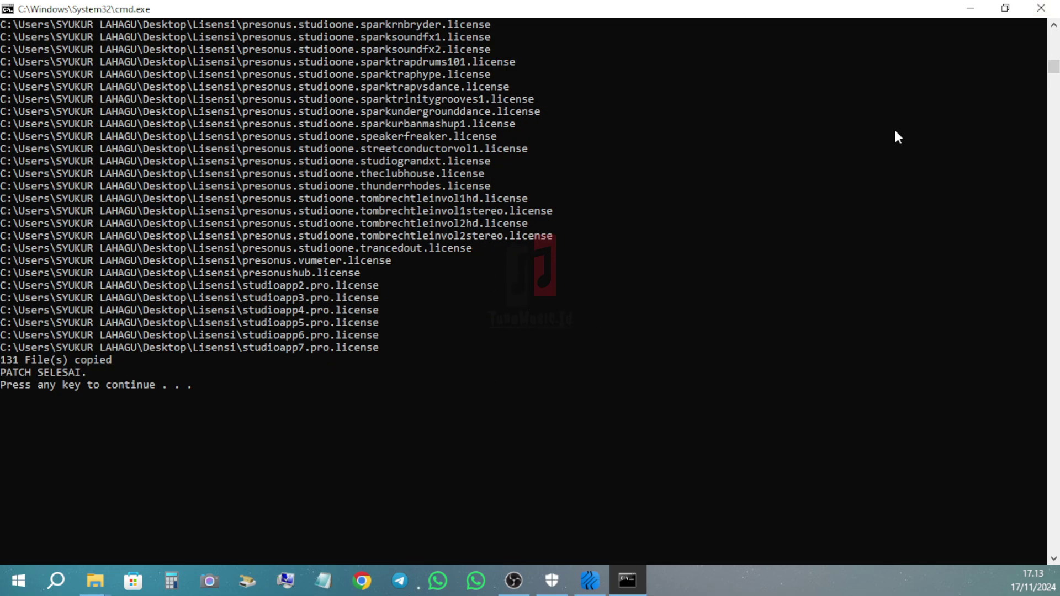
pyautogui.click(1042, 8)
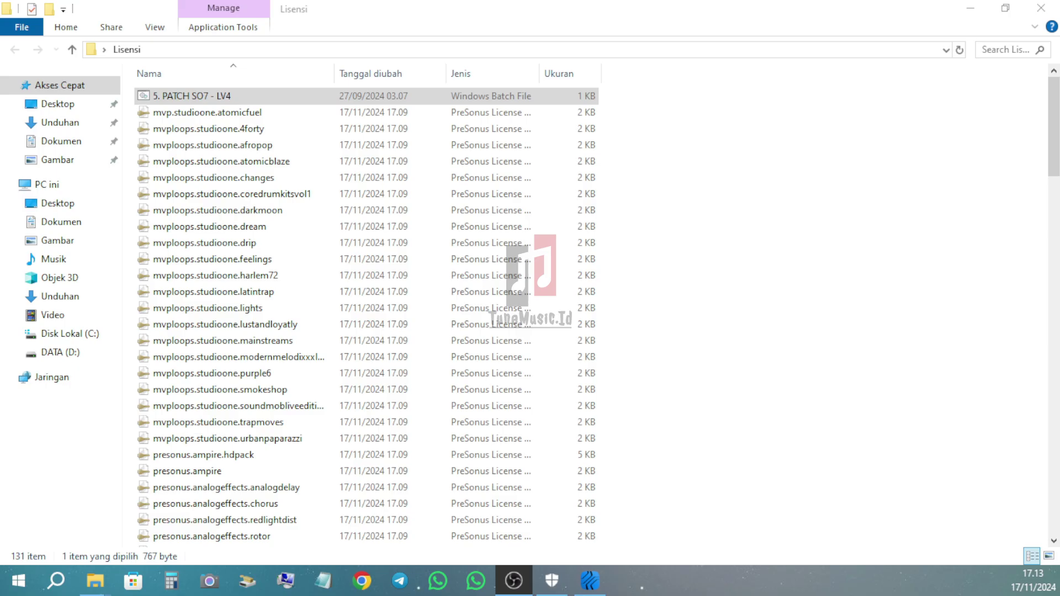
# Switch to the Studio One Activation window and activate with the studioapp7.pro licence file from the desktop's Lisensi folder, acknowledging the confirmation
pyautogui.click(592, 587)
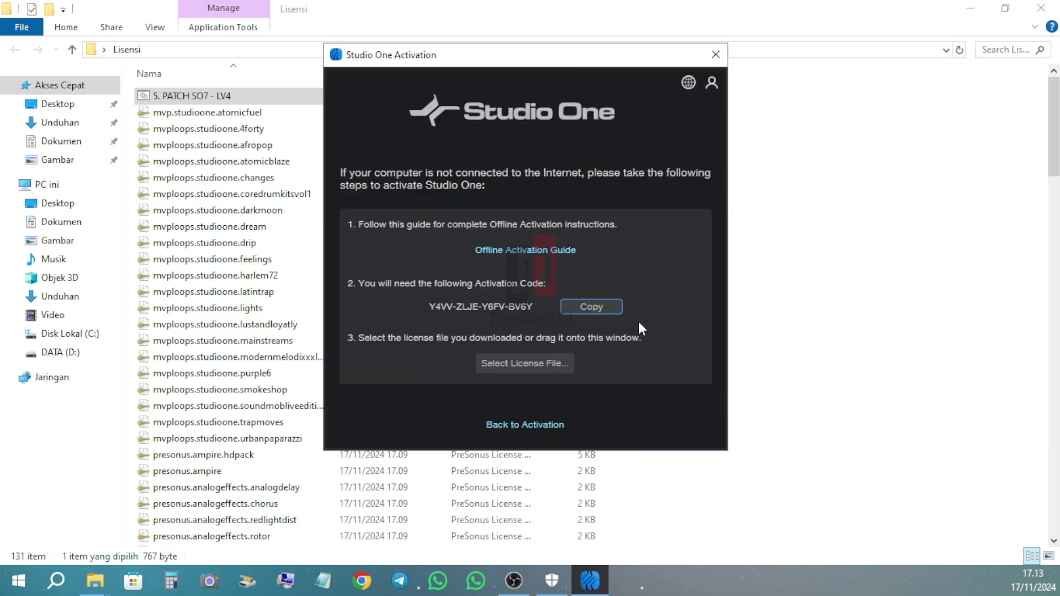
pyautogui.click(525, 363)
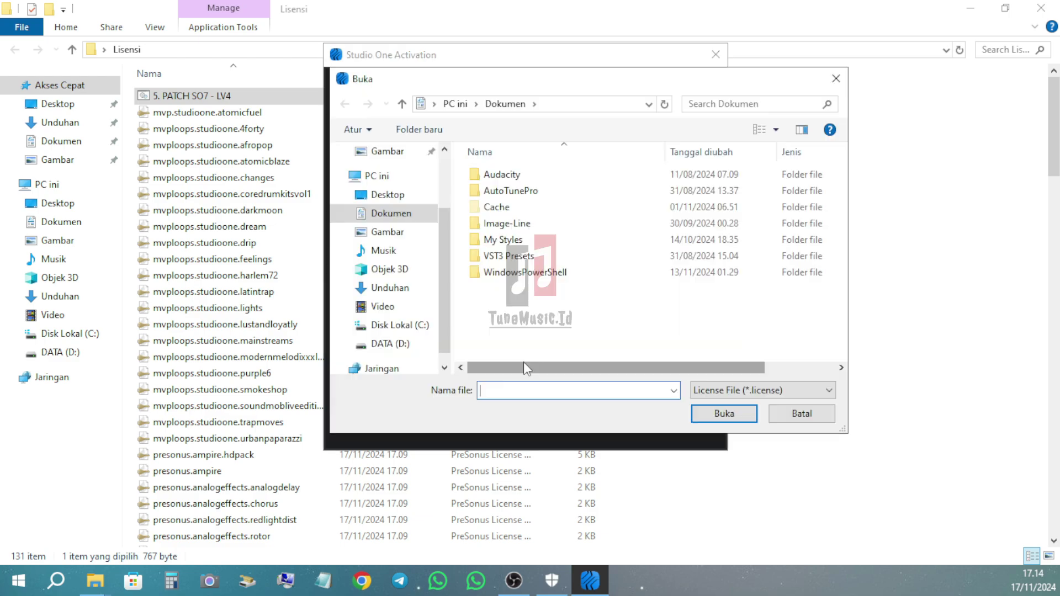
pyautogui.click(387, 196)
pyautogui.doubleClick(495, 176)
pyautogui.scroll(-10, 617, 226)
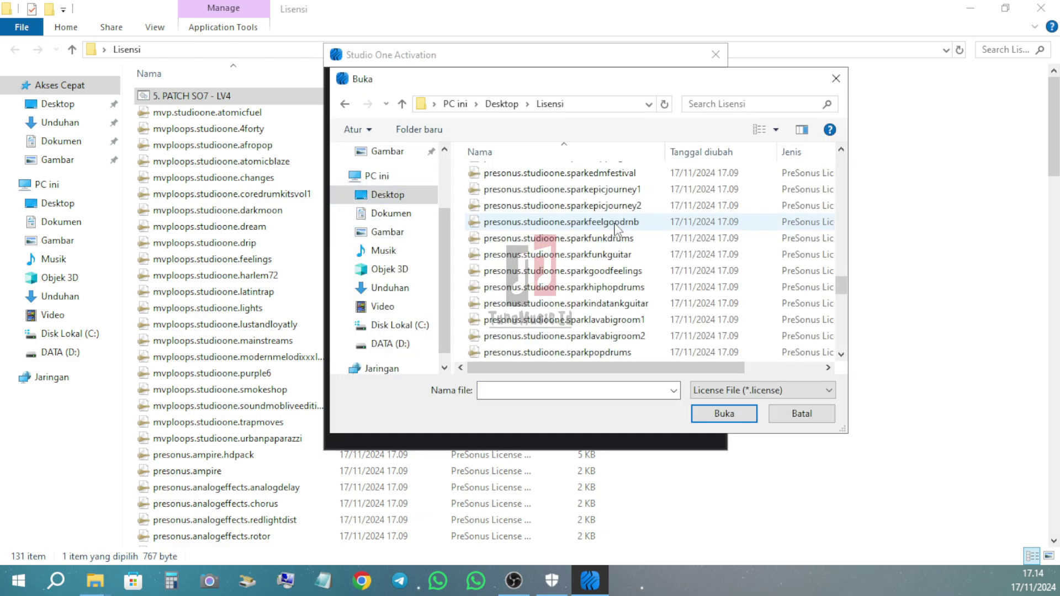
pyautogui.scroll(-5, 617, 226)
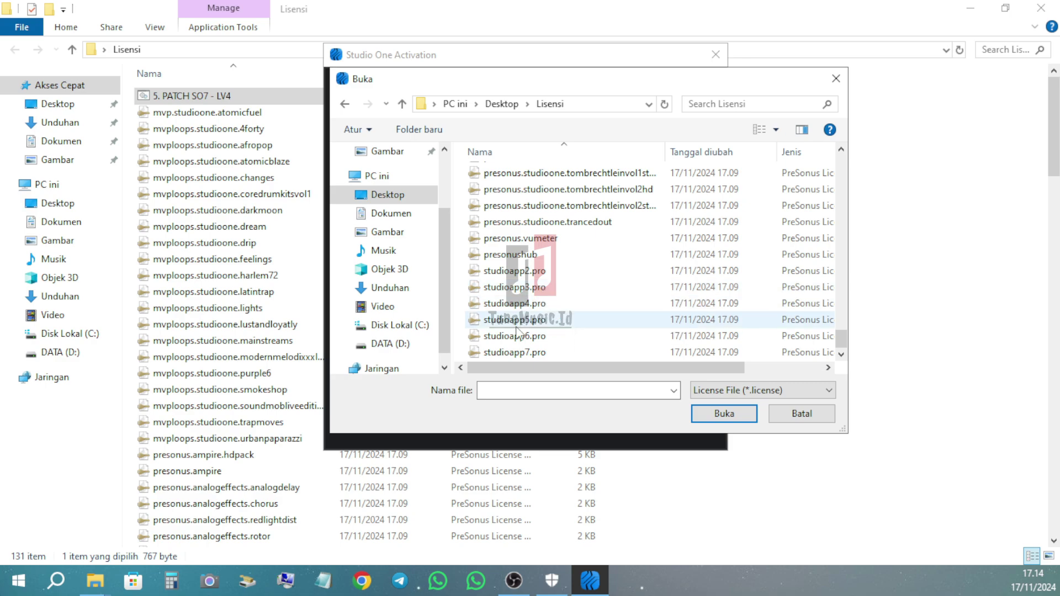
pyautogui.click(570, 354)
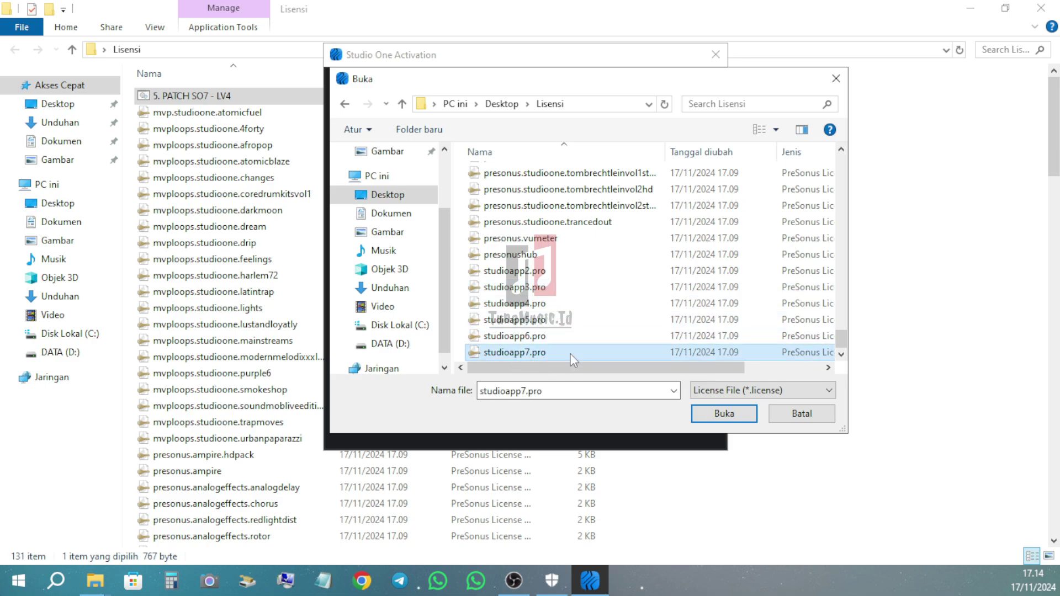
pyautogui.click(731, 420)
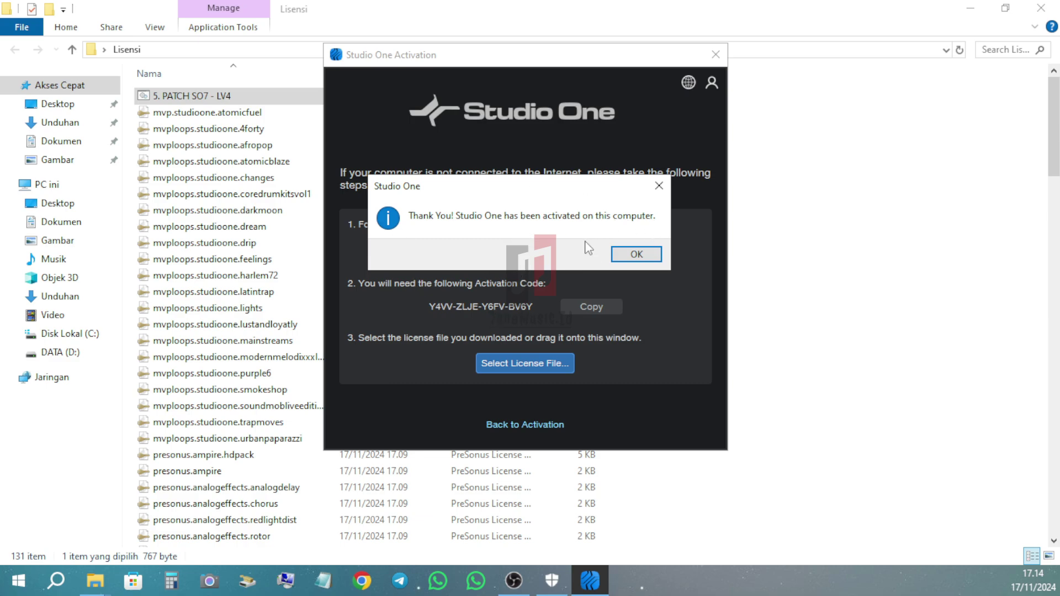
pyautogui.click(637, 255)
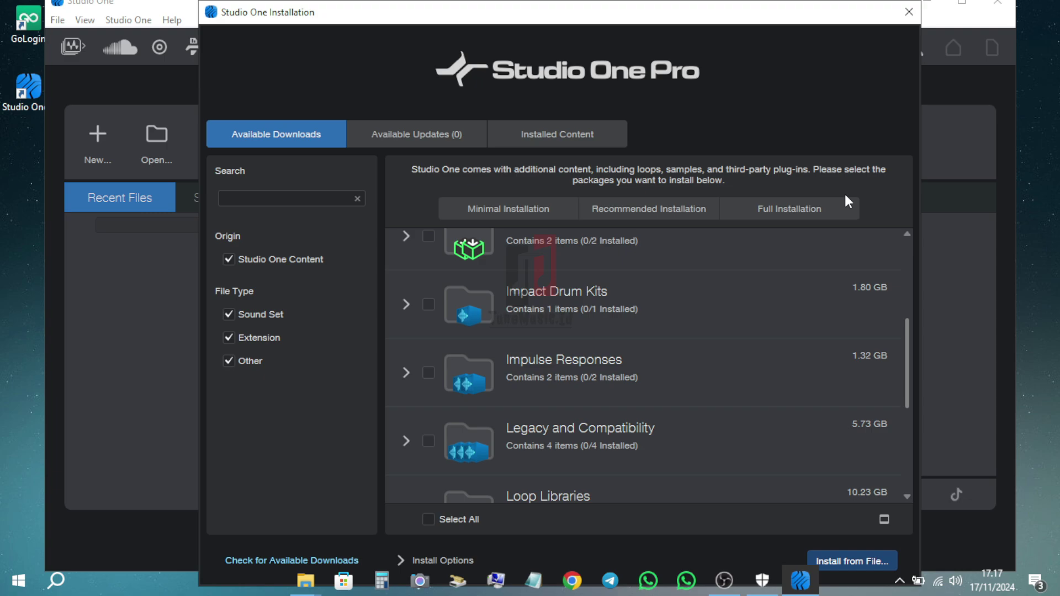
# Look through the available content packages, then close the Studio One Installation window and the welcome tour without installing anything
pyautogui.scroll(-4, 686, 411)
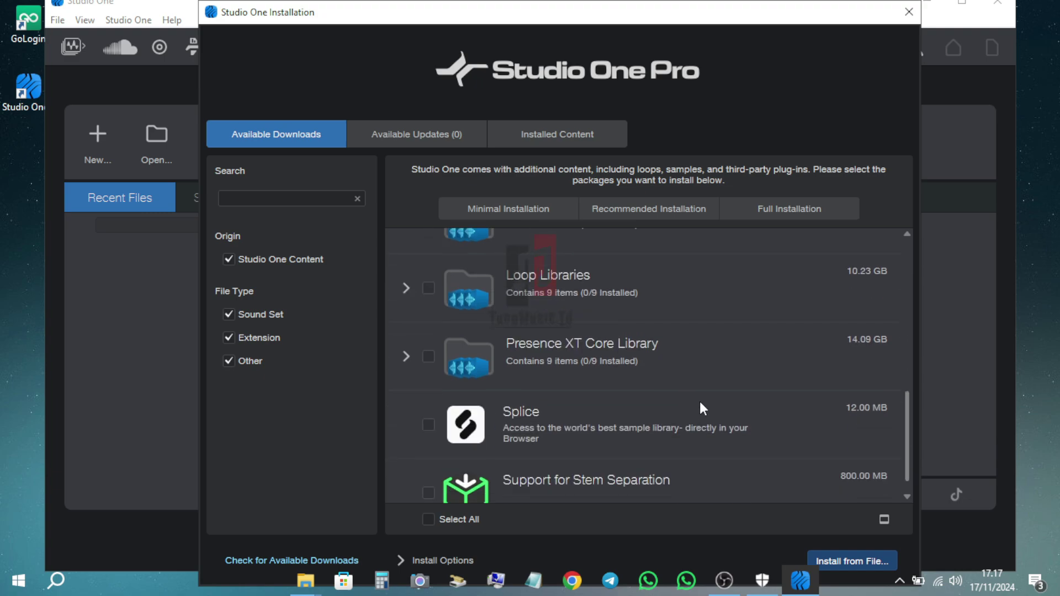
pyautogui.click(900, 15)
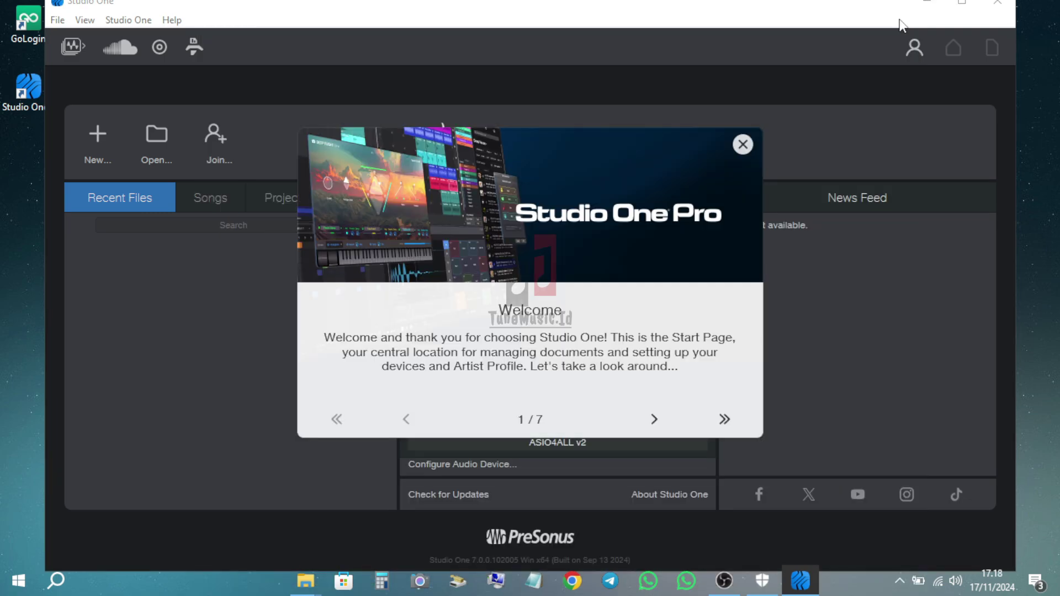
pyautogui.click(738, 147)
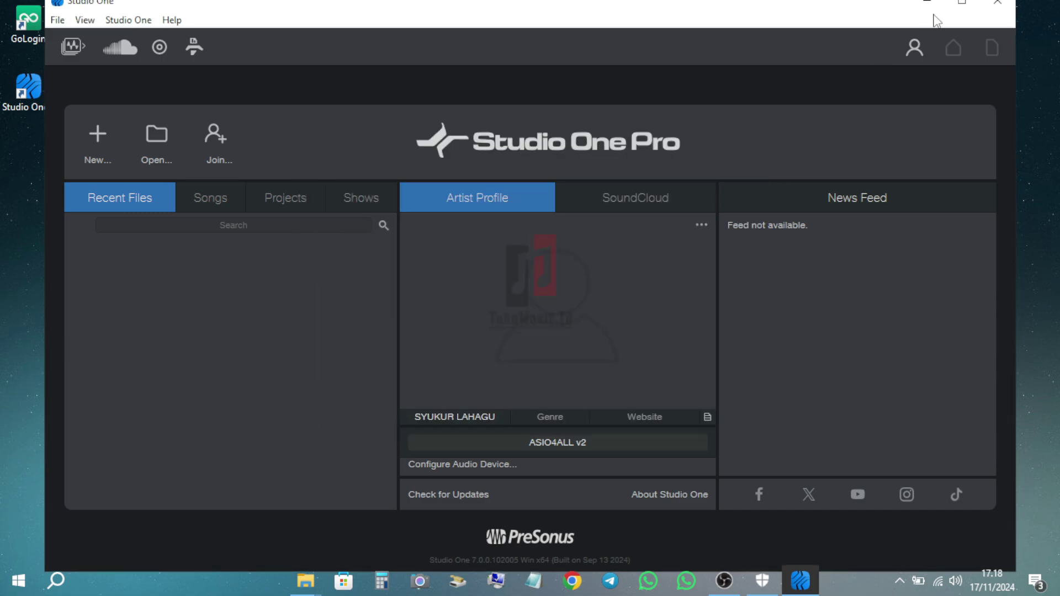
# Maximize the Studio One start page and open the About Studio One information
pyautogui.click(962, 3)
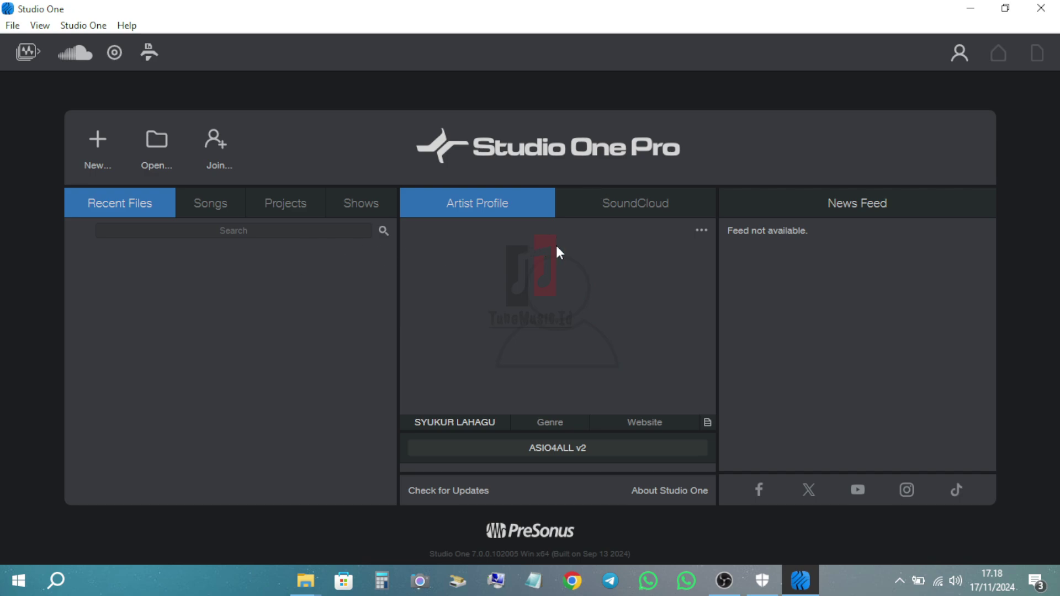
pyautogui.click(682, 490)
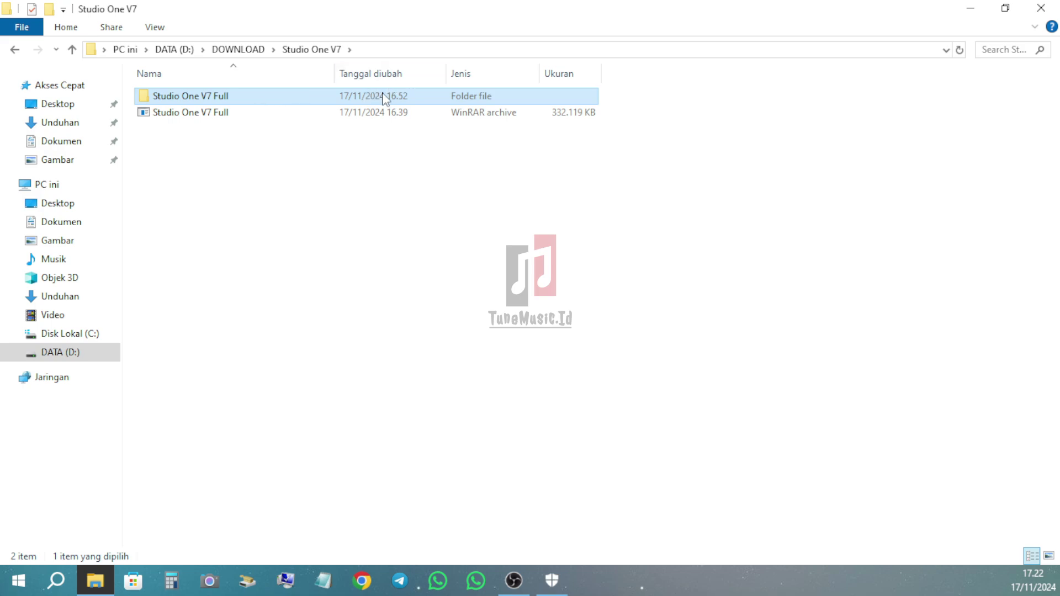
# Permanently delete the extracted Studio One V7 Full folder, keeping the archive, and close File Explorer and Studio One
pyautogui.hotkey('shift', 'Delete')
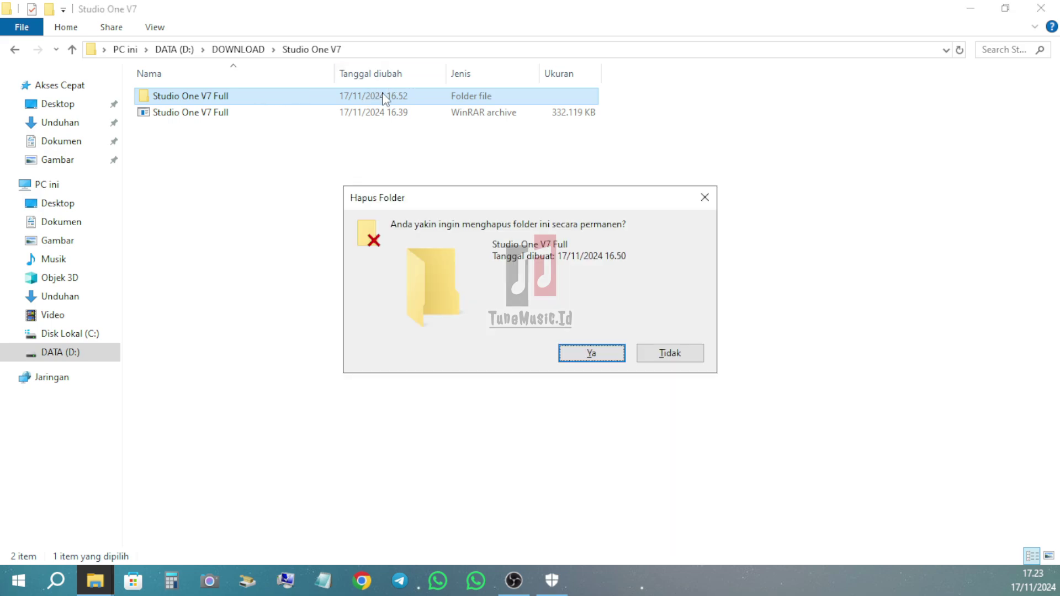
pyautogui.press('Return')
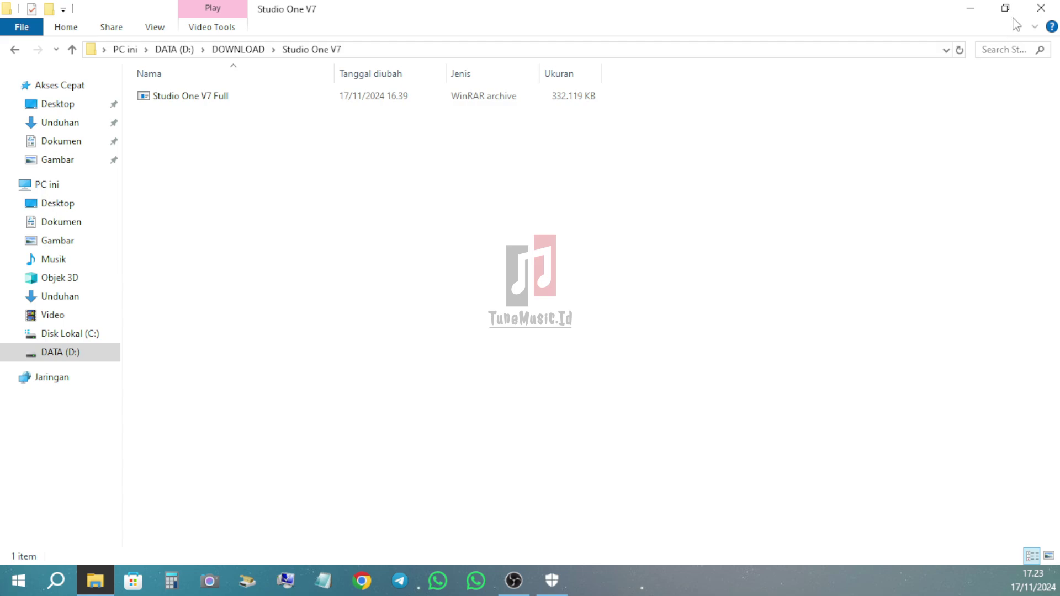
pyautogui.click(1055, 6)
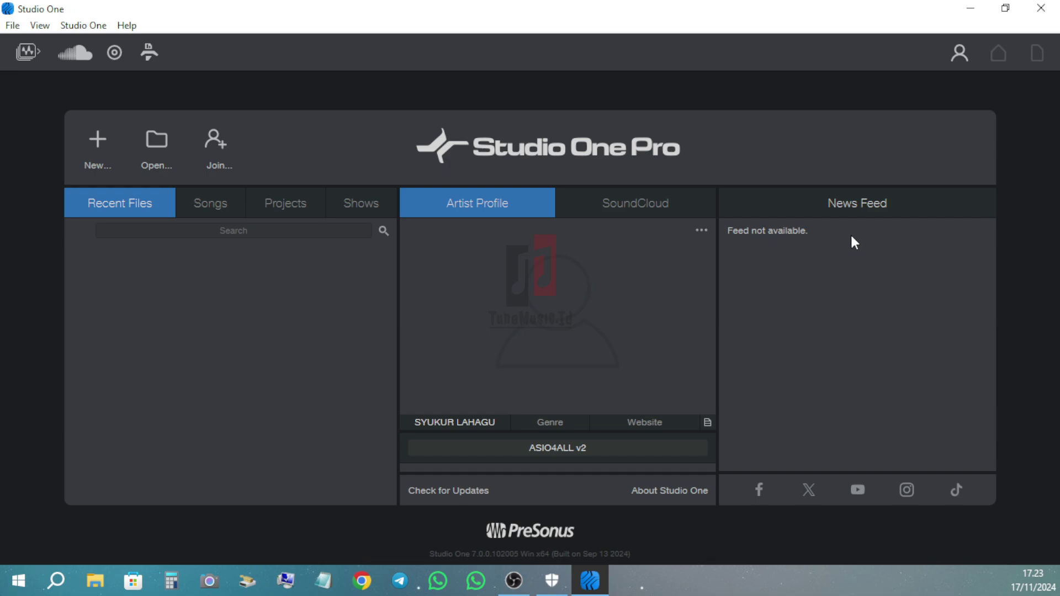
pyautogui.click(1043, 10)
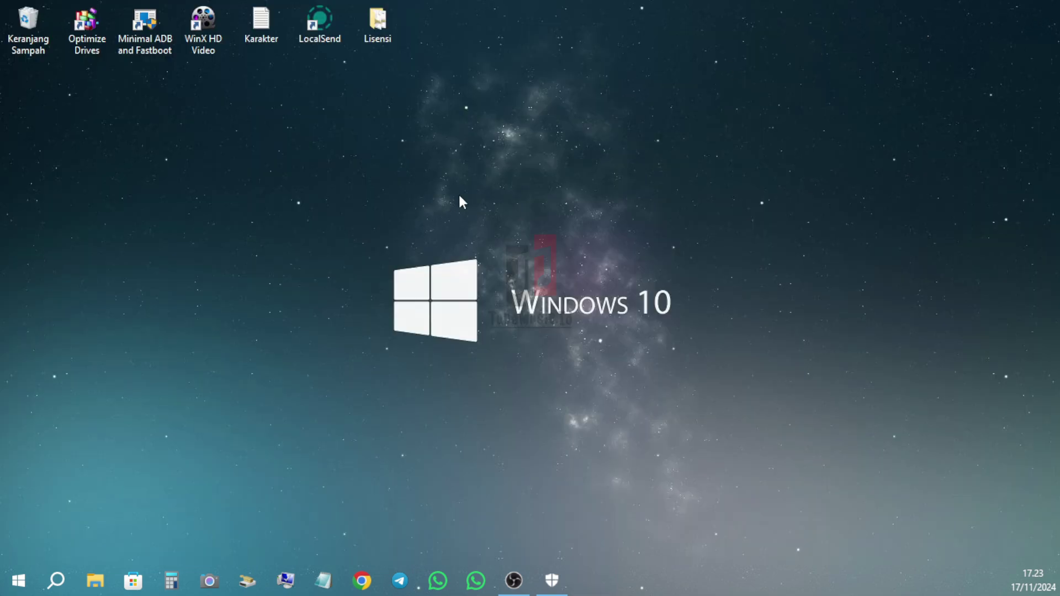